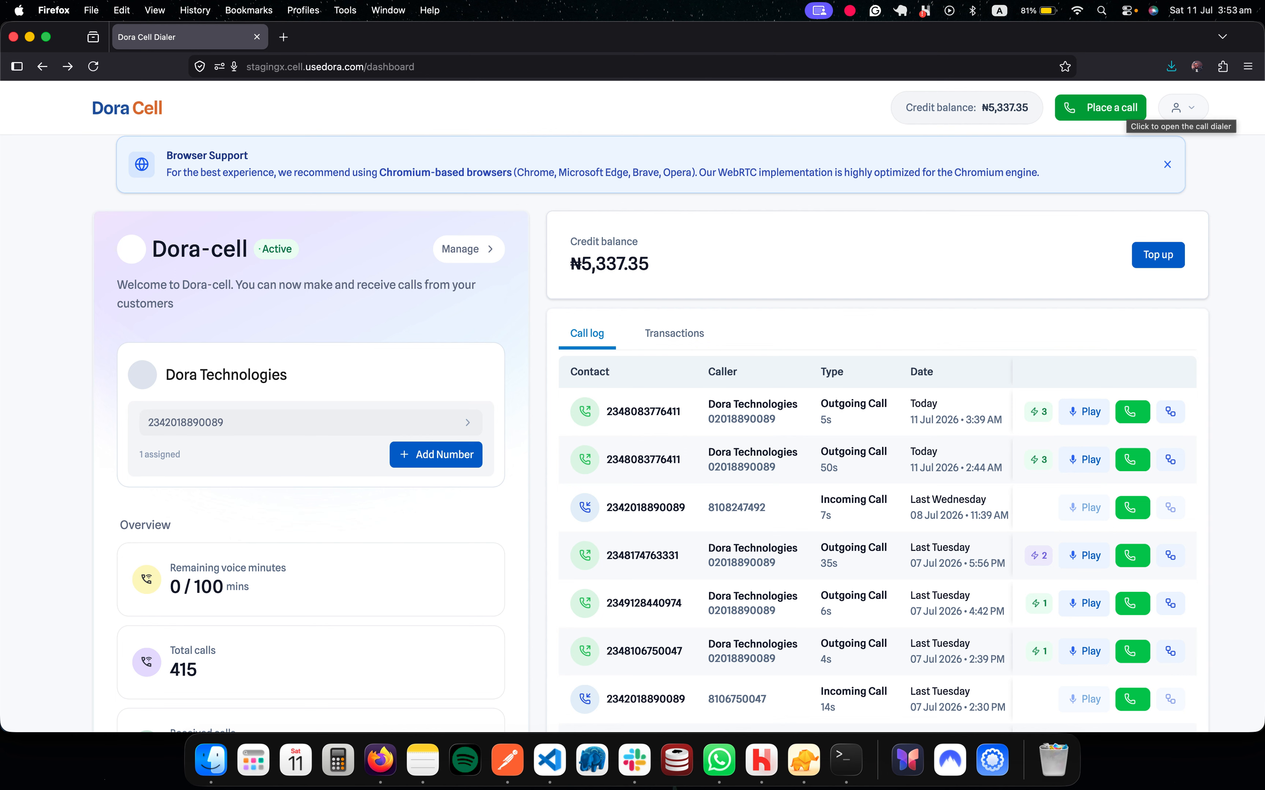
# Step: Open the call dialer with the 'Place a call' button
pyautogui.click(1119, 109)
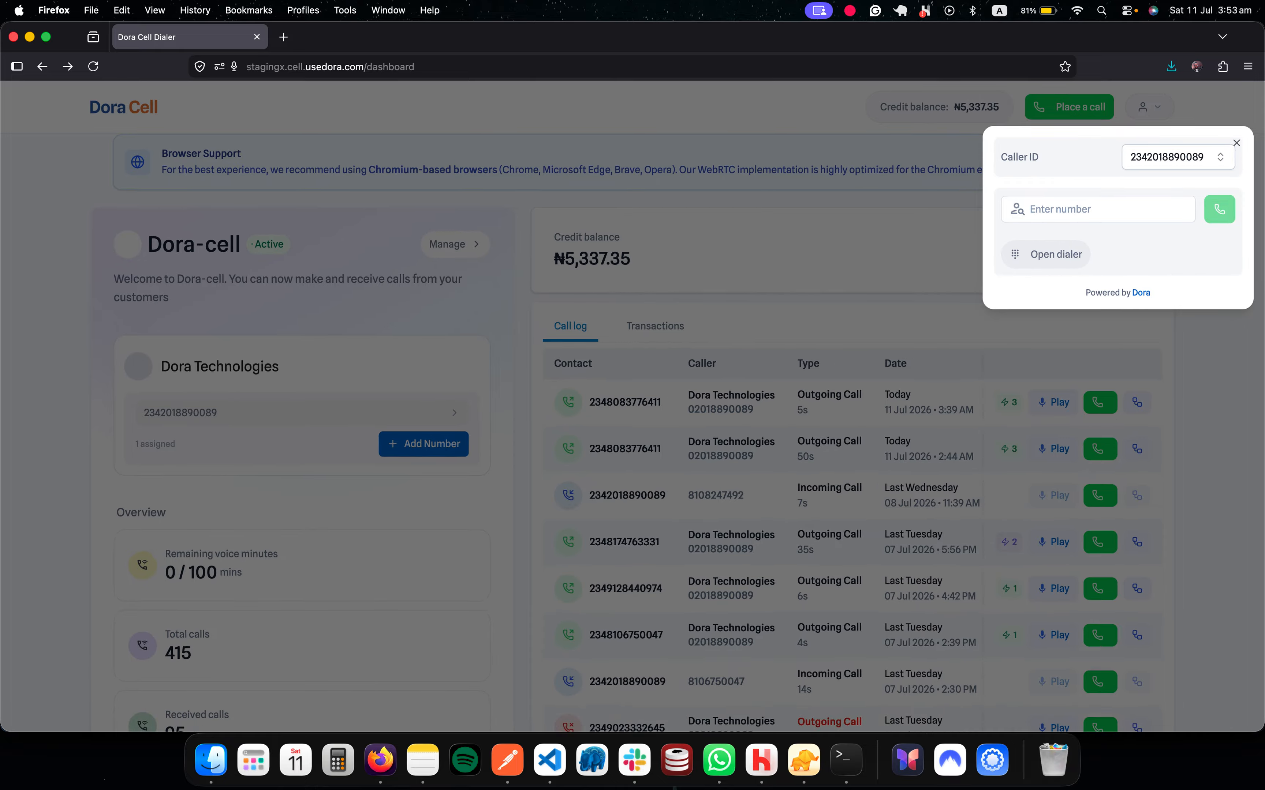
# Step: Dial the contact's phone number and place a short 5-second outgoing call
pyautogui.click(1097, 209)
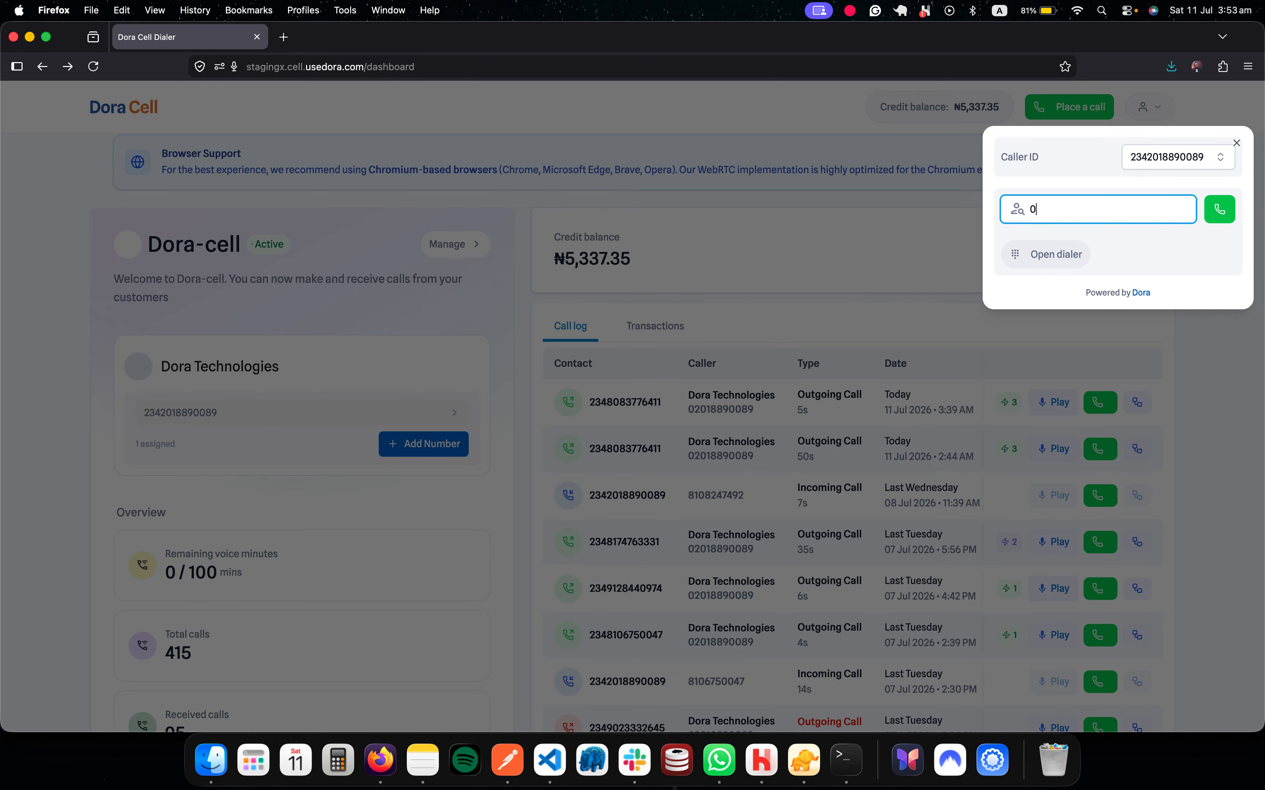
pyautogui.press('Return')
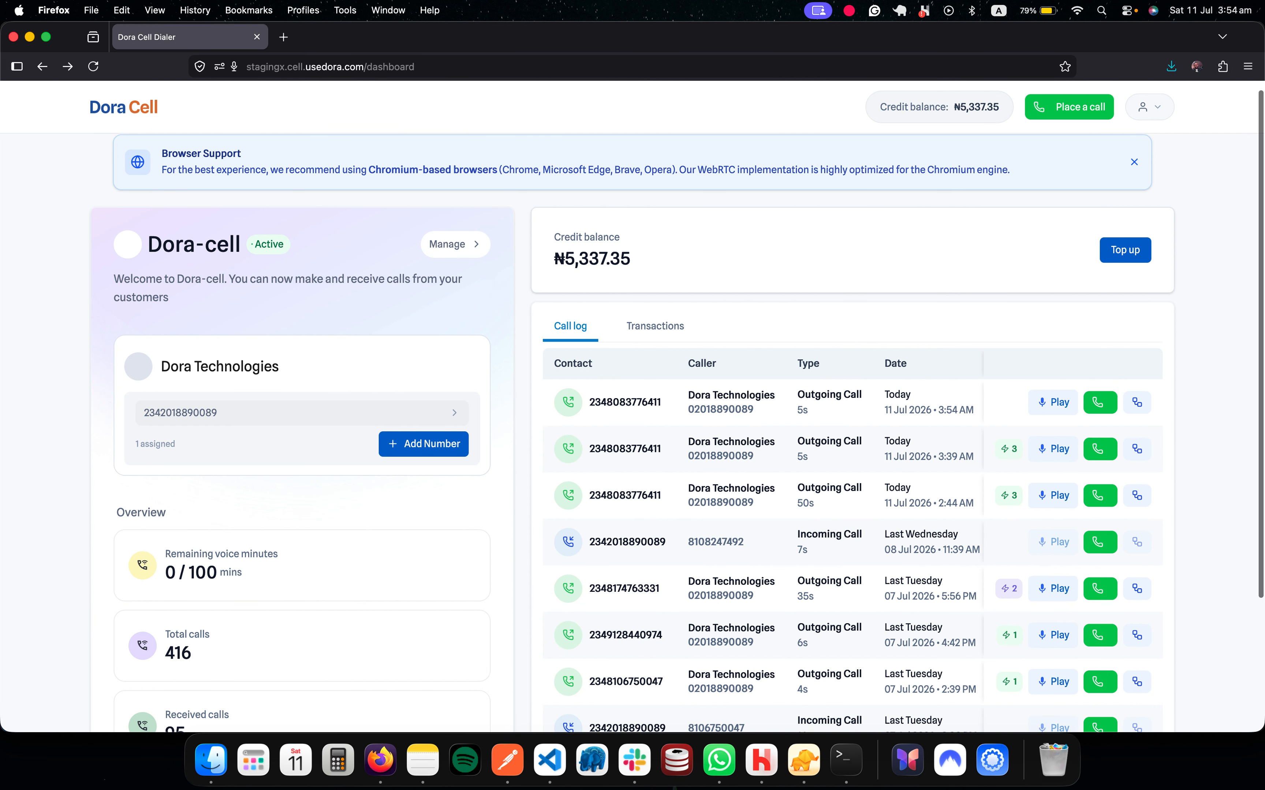
# Step: Go to Automations through the account menu and start a new automation
pyautogui.click(1149, 107)
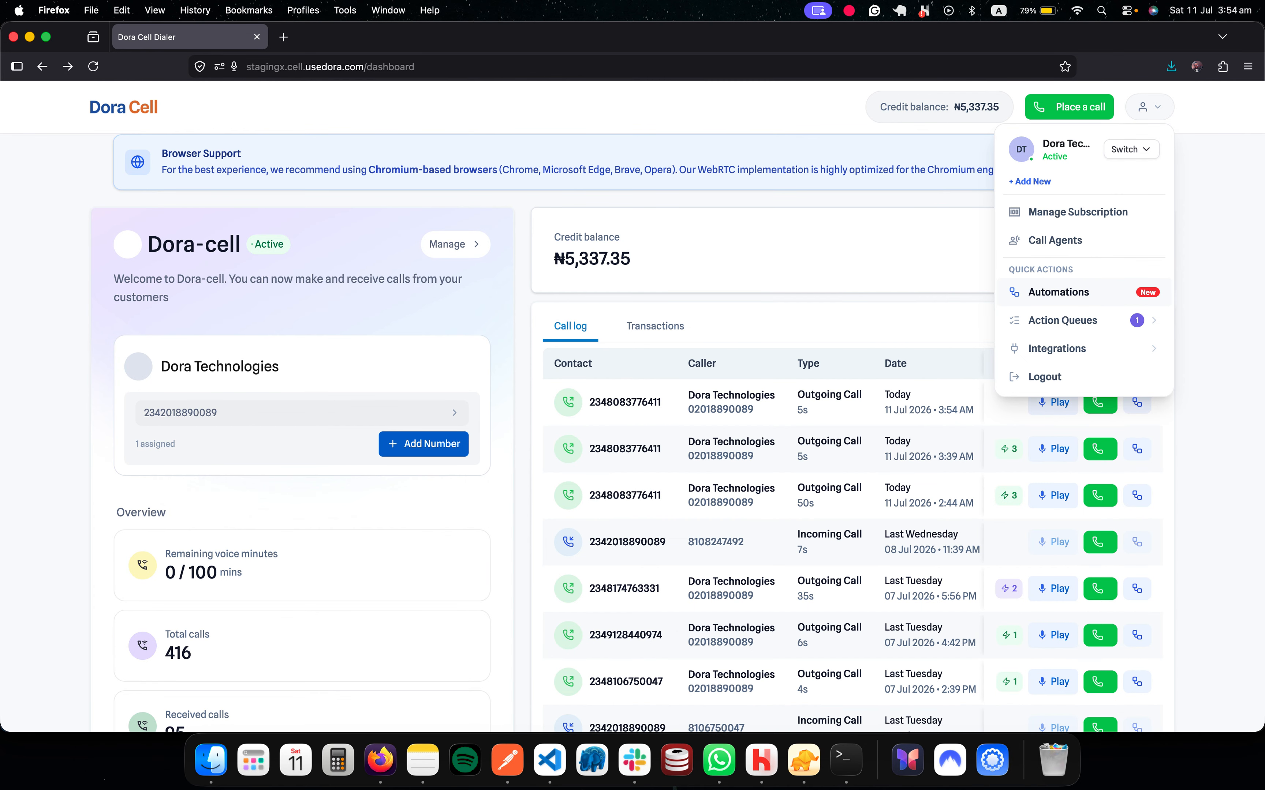
pyautogui.click(1059, 292)
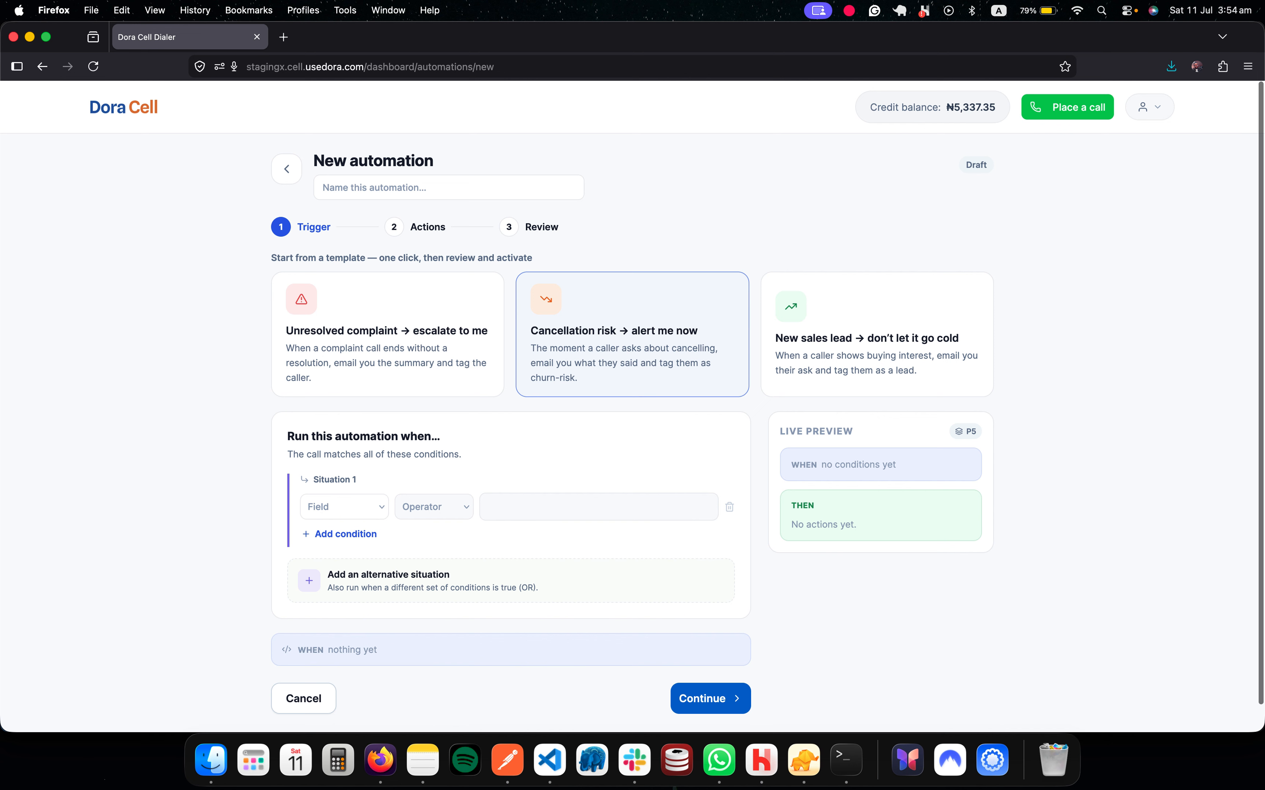
# Step: Start a draft from the Cancellation risk template and review its condition field choices
pyautogui.click(632, 347)
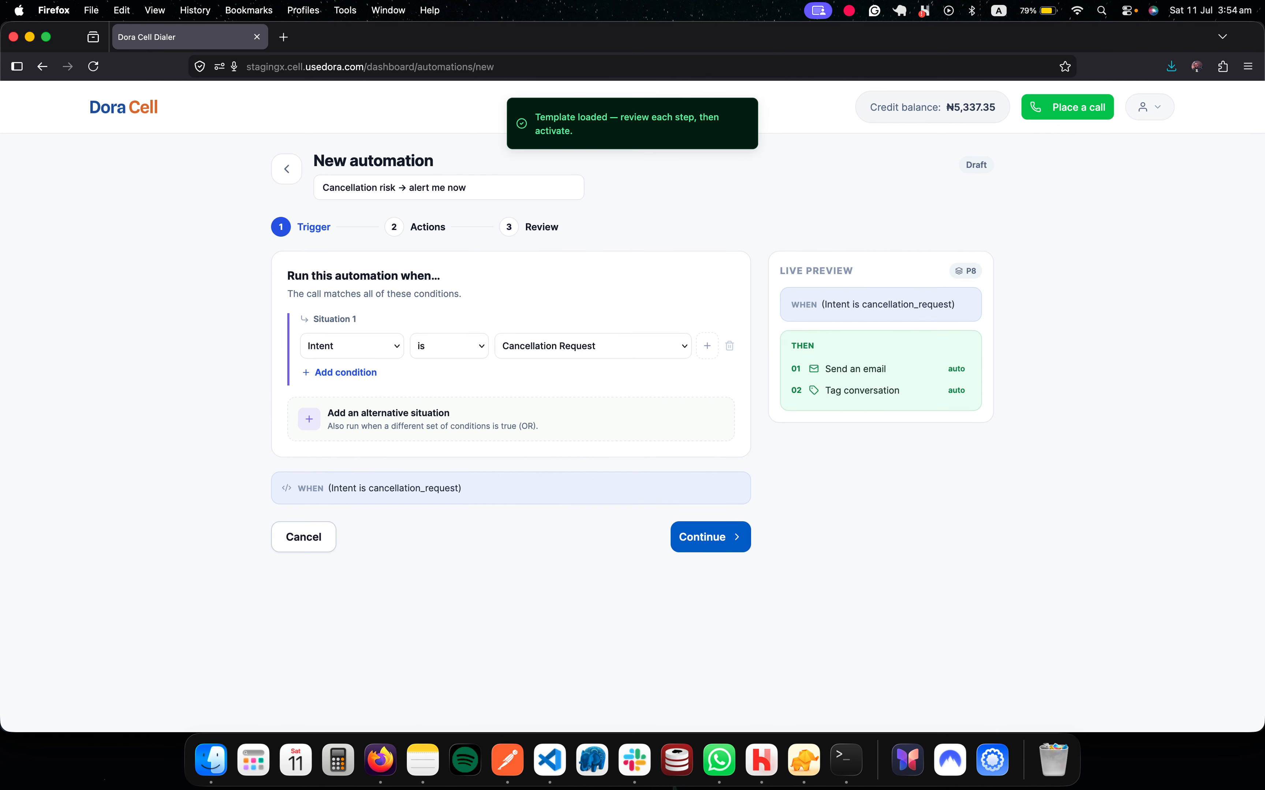
pyautogui.click(352, 346)
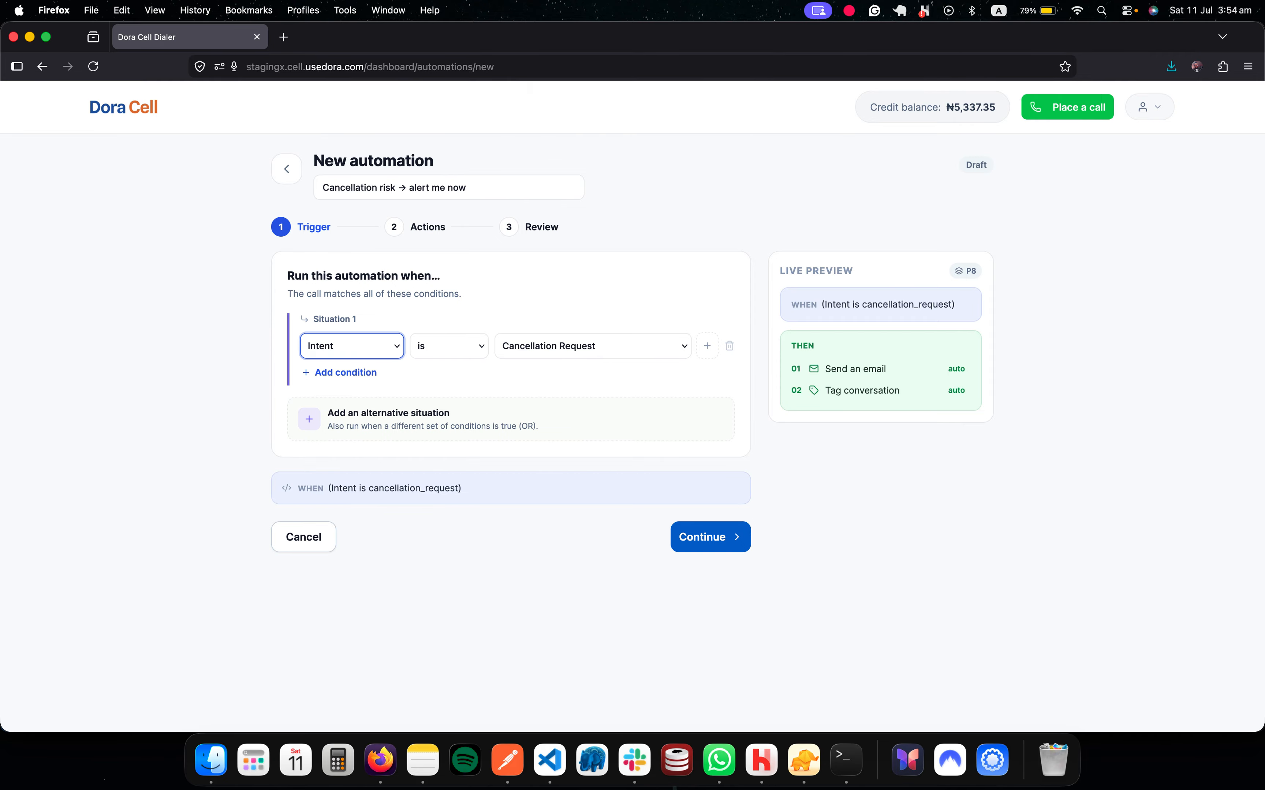
pyautogui.click(449, 347)
# Step: Browse the addable actions without adding any, then back out and cancel the draft
pyautogui.click(710, 537)
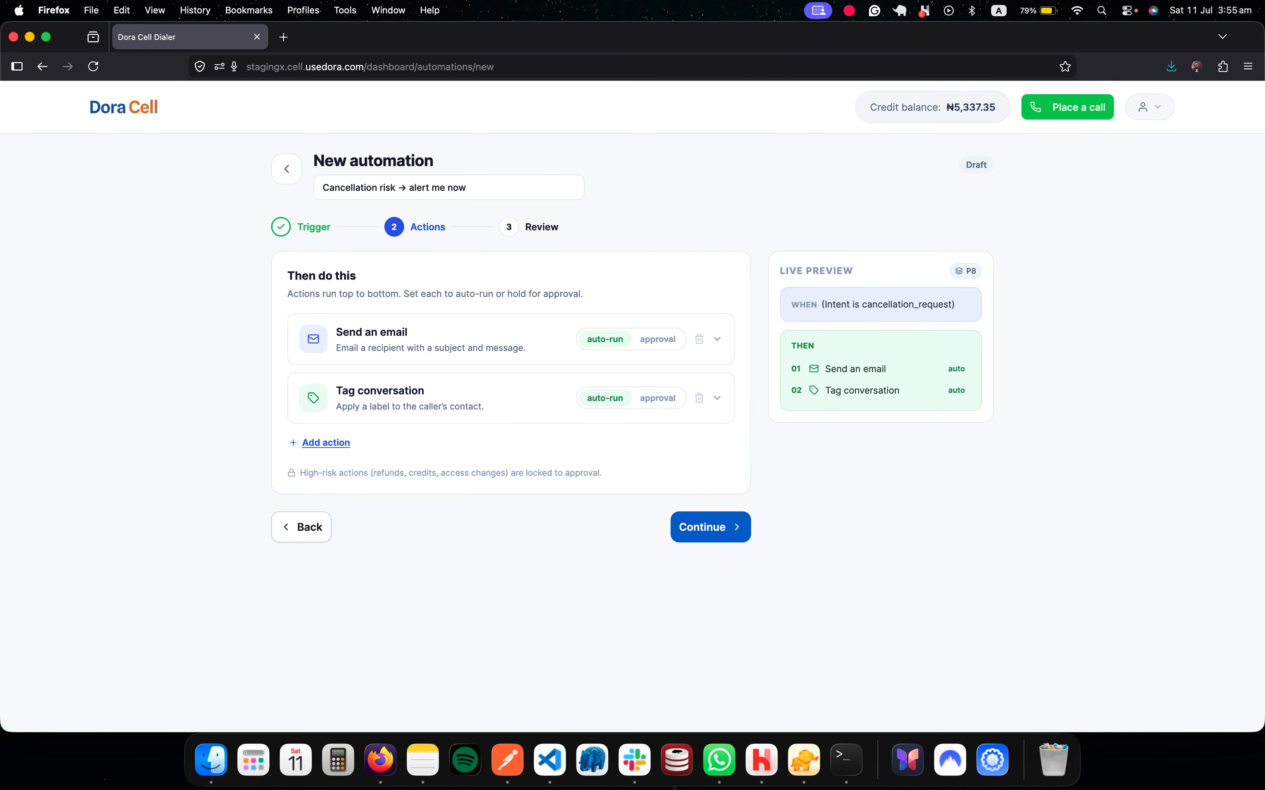
pyautogui.click(326, 443)
pyautogui.scroll(-3, 632, 470)
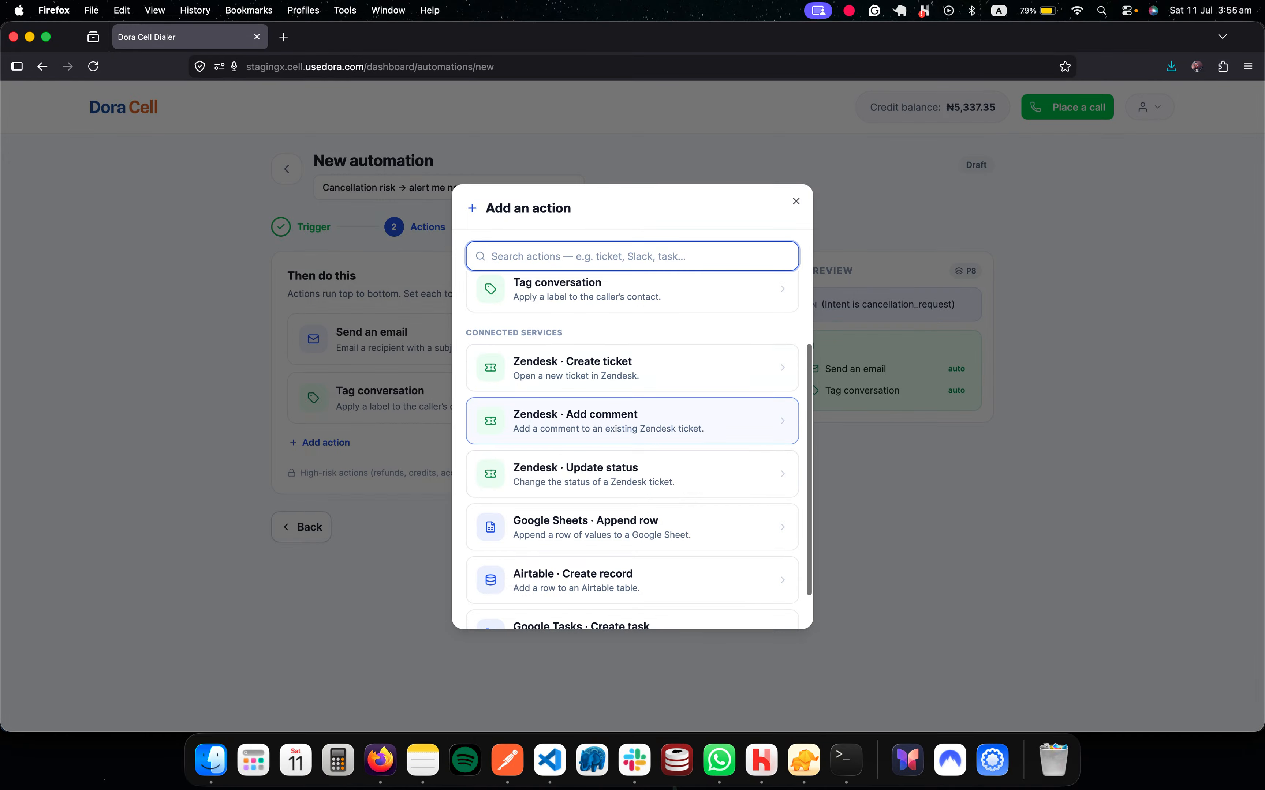
pyautogui.scroll(-1, 633, 473)
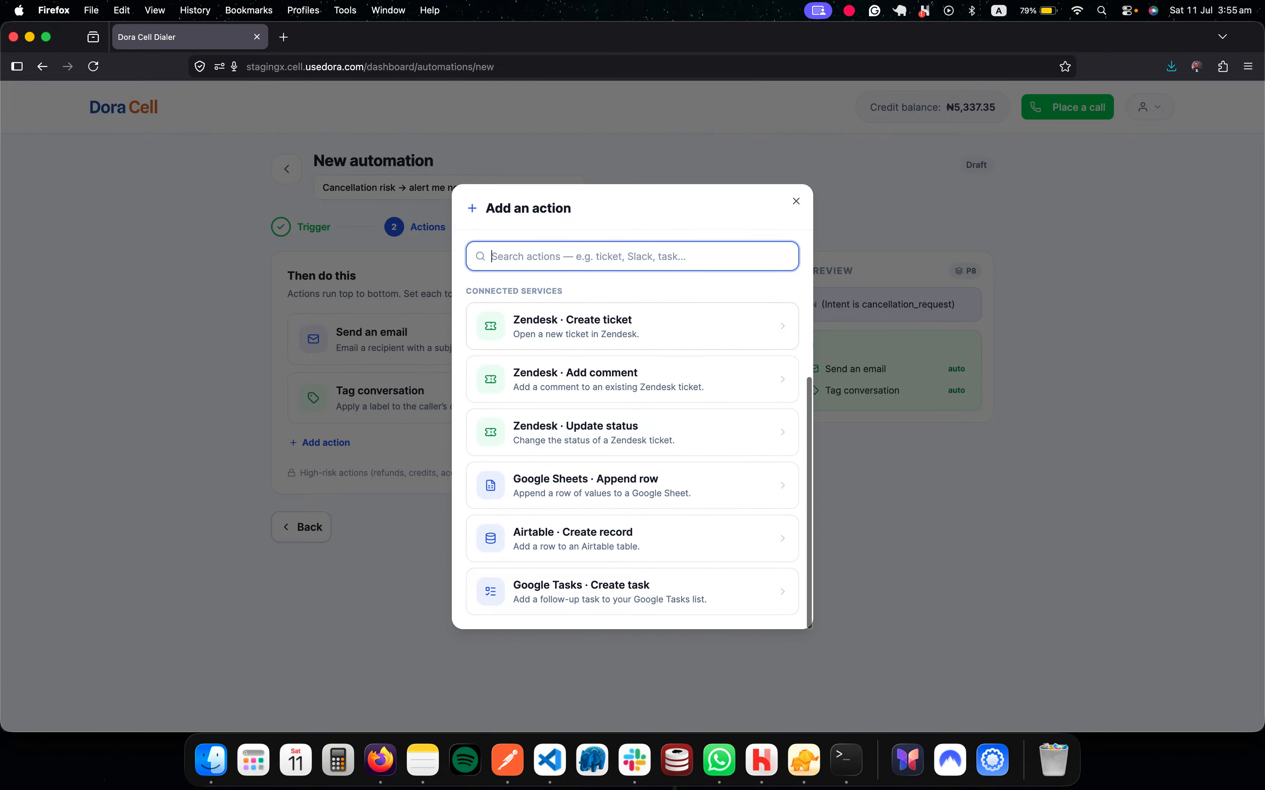
pyautogui.press('Escape')
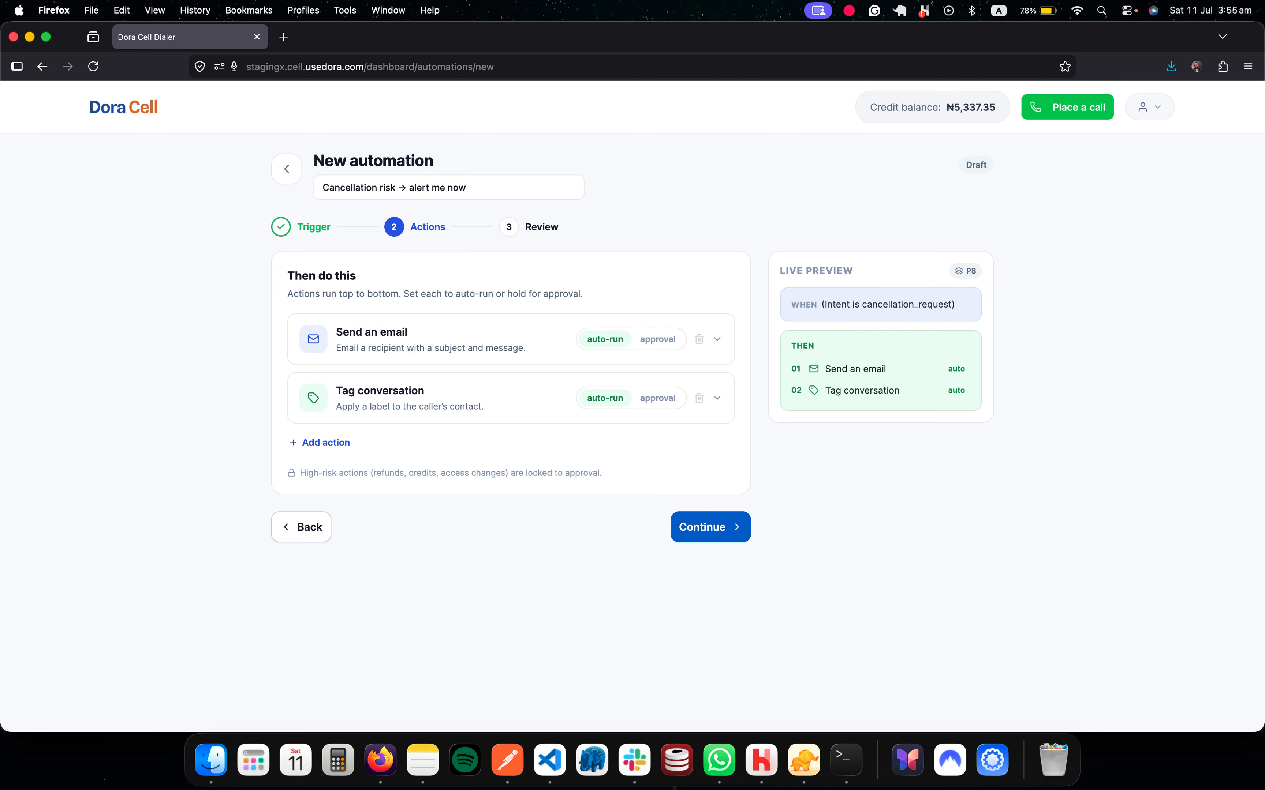
pyautogui.click(301, 528)
pyautogui.click(302, 533)
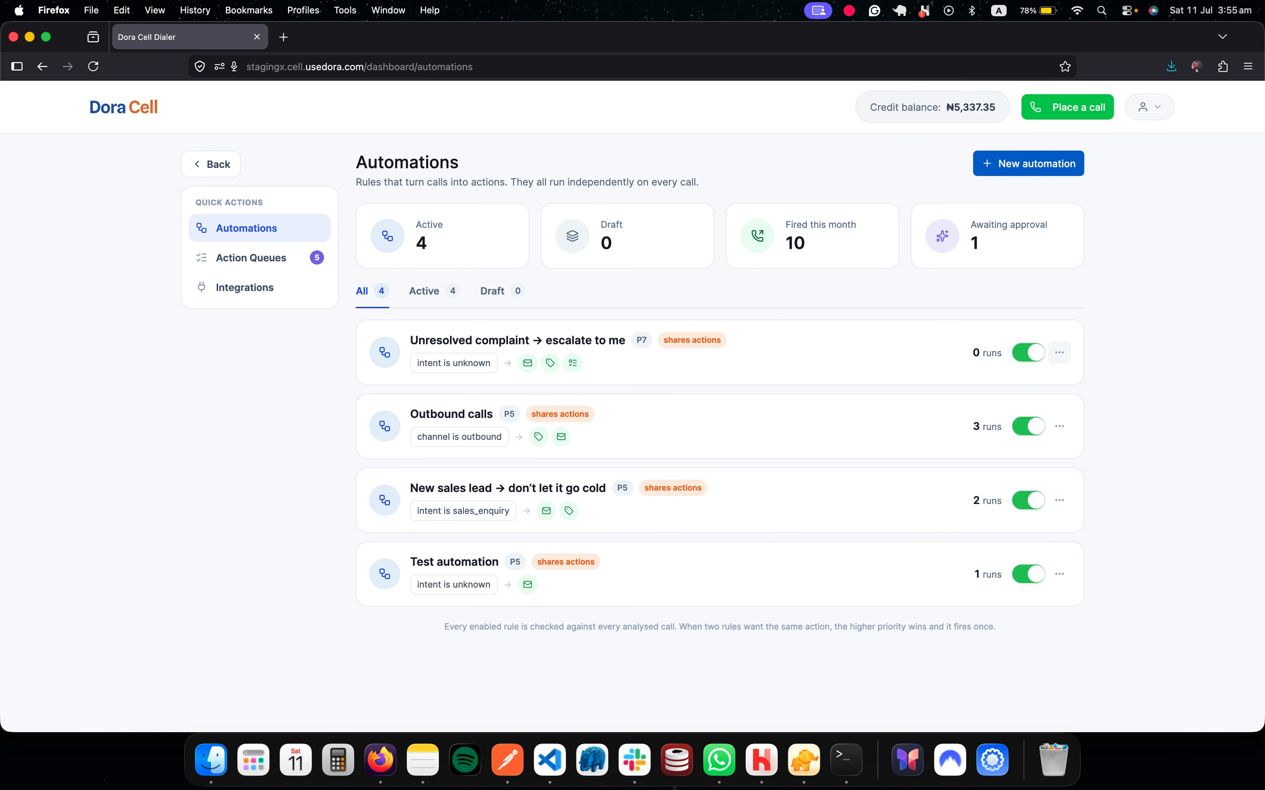
# Step: Edit the 'Unresolved complaint → escalate to me' rule and test it against the last 5 calls
pyautogui.click(1060, 353)
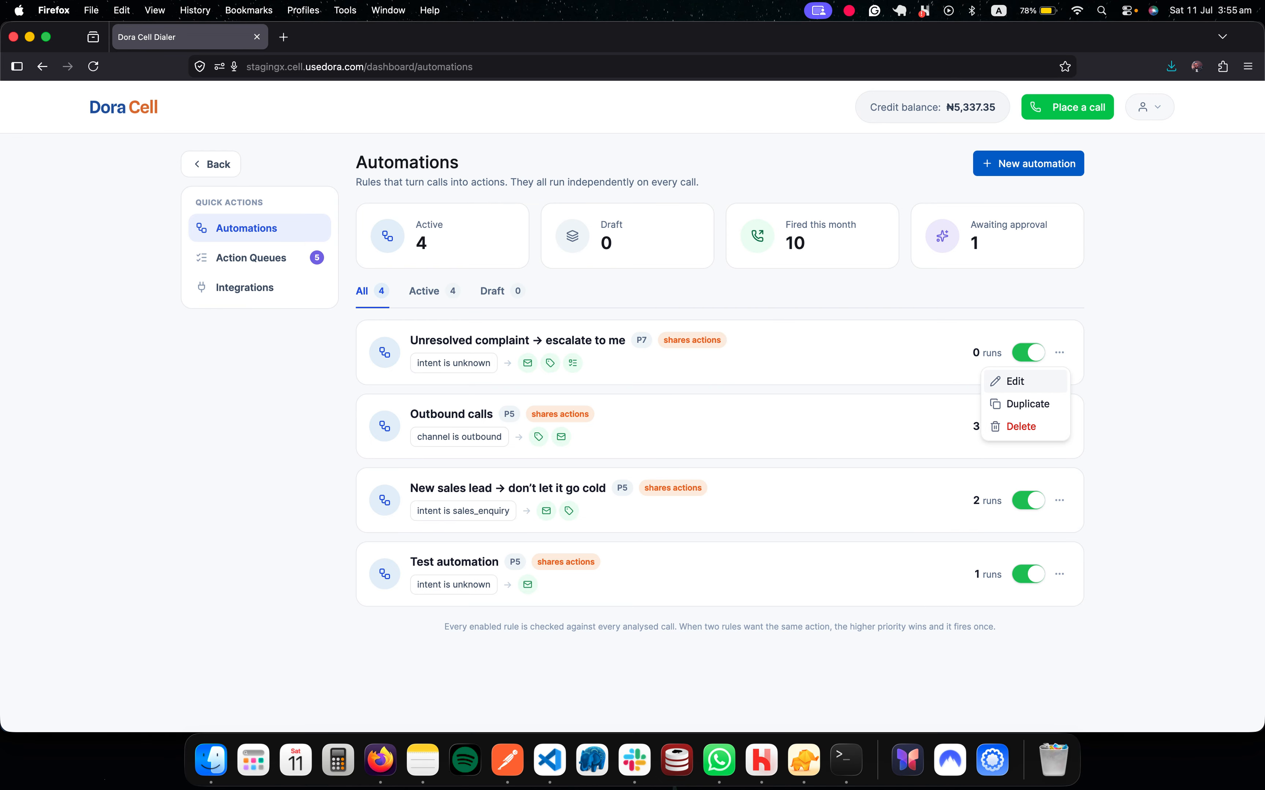
pyautogui.click(1015, 381)
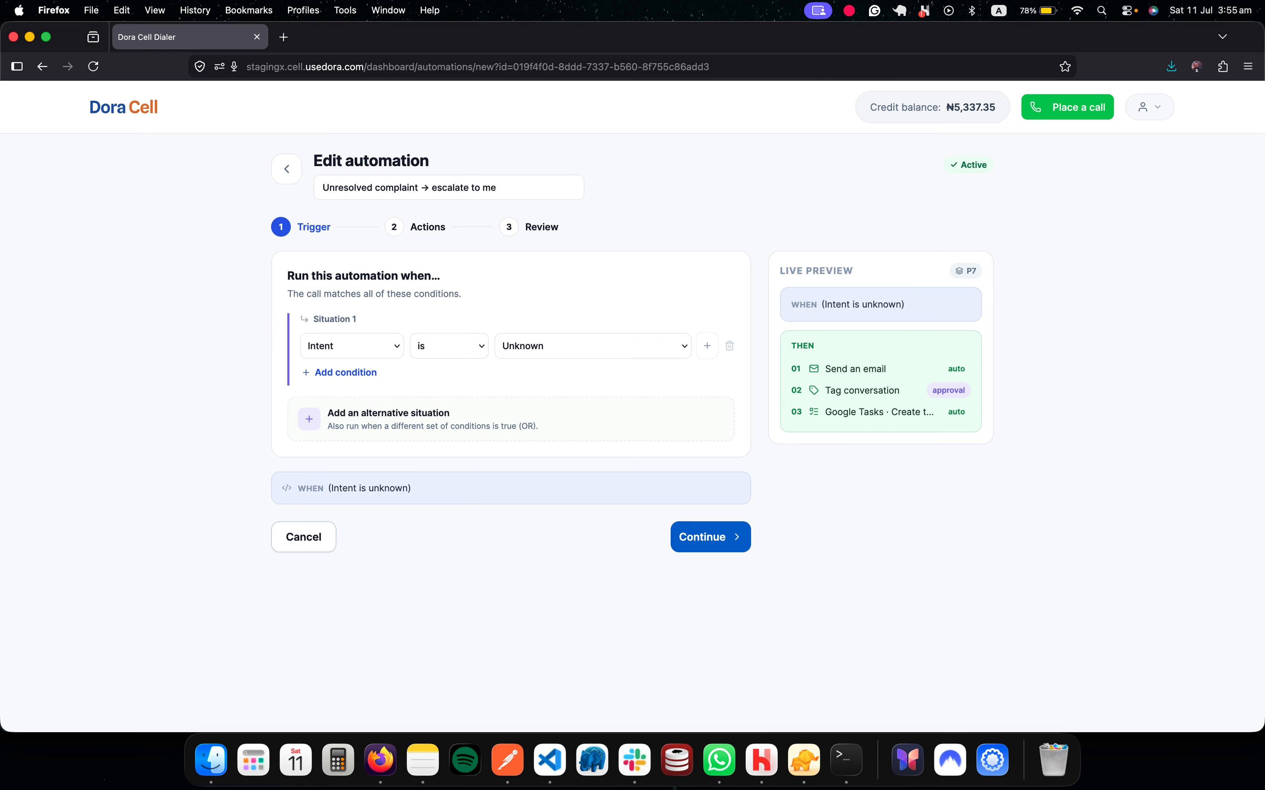
pyautogui.click(710, 537)
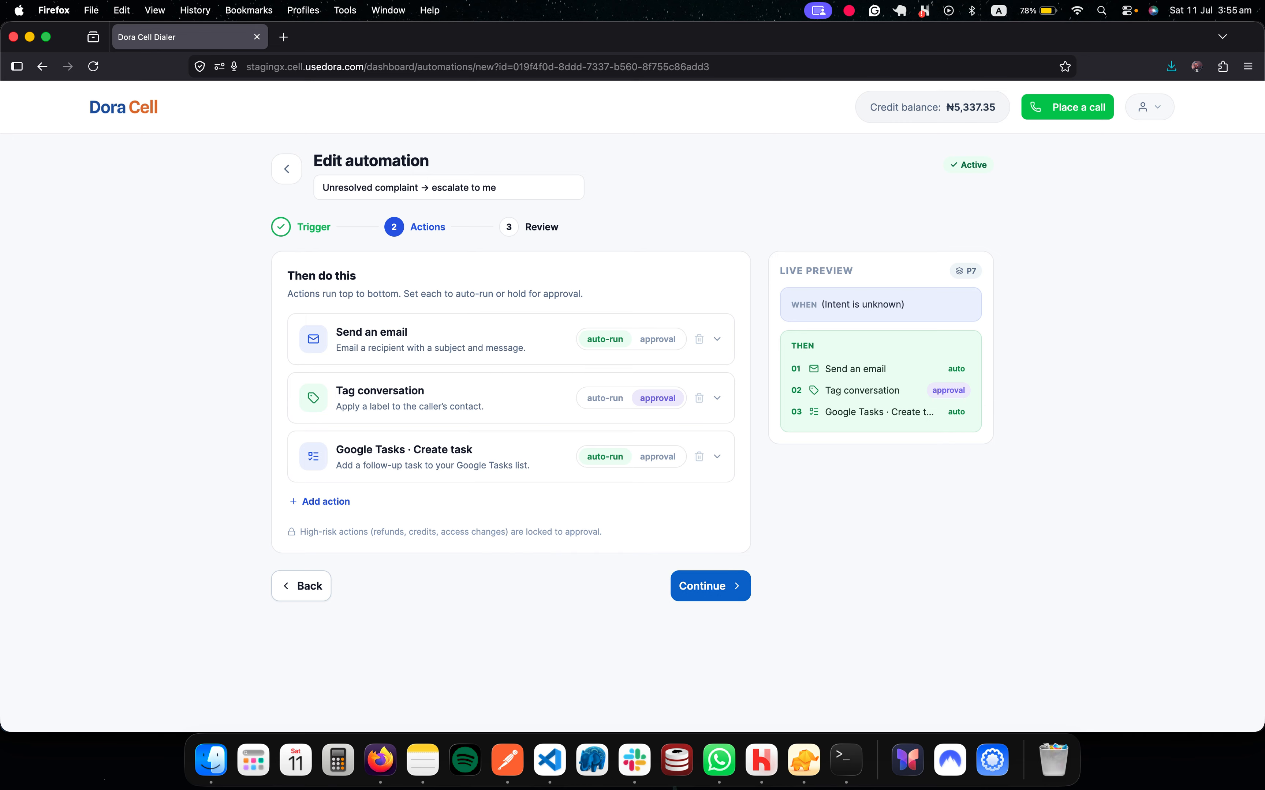
pyautogui.click(711, 586)
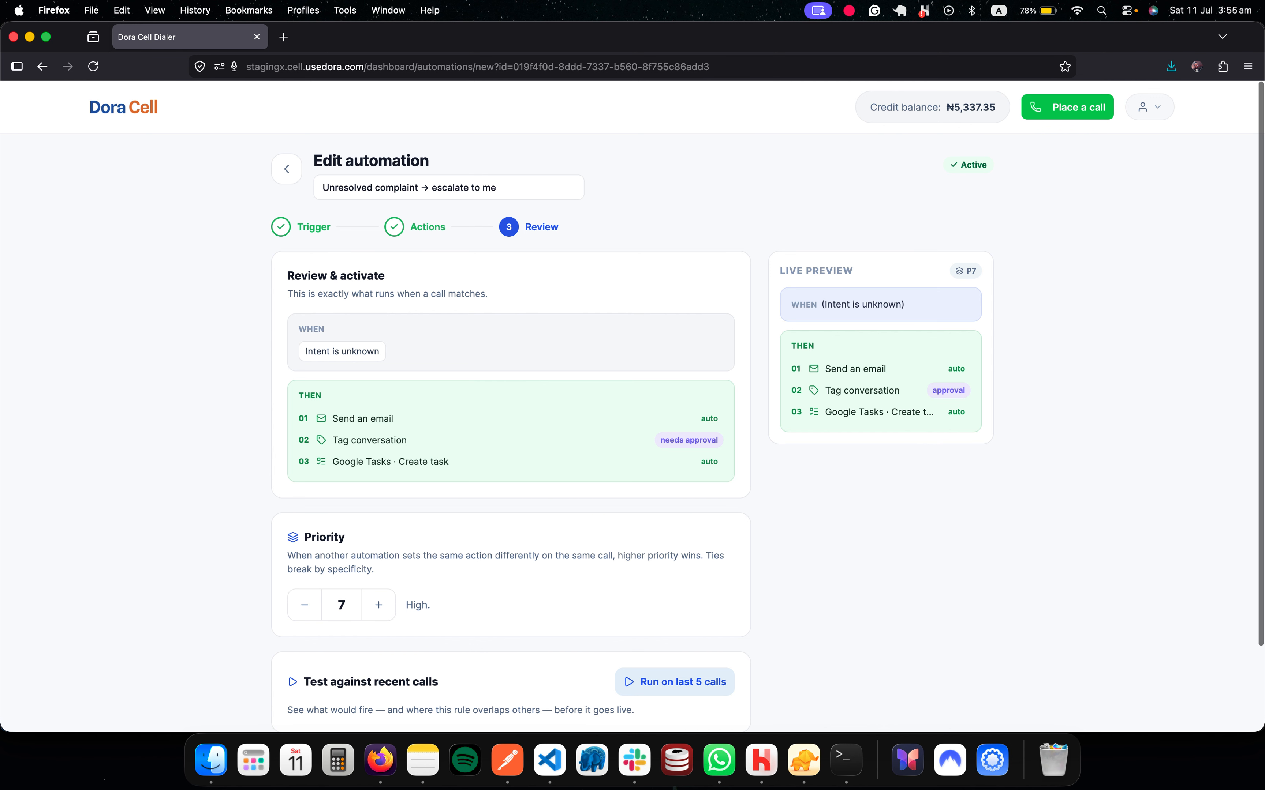
pyautogui.scroll(-3, 633, 418)
pyautogui.scroll(-1, 633, 419)
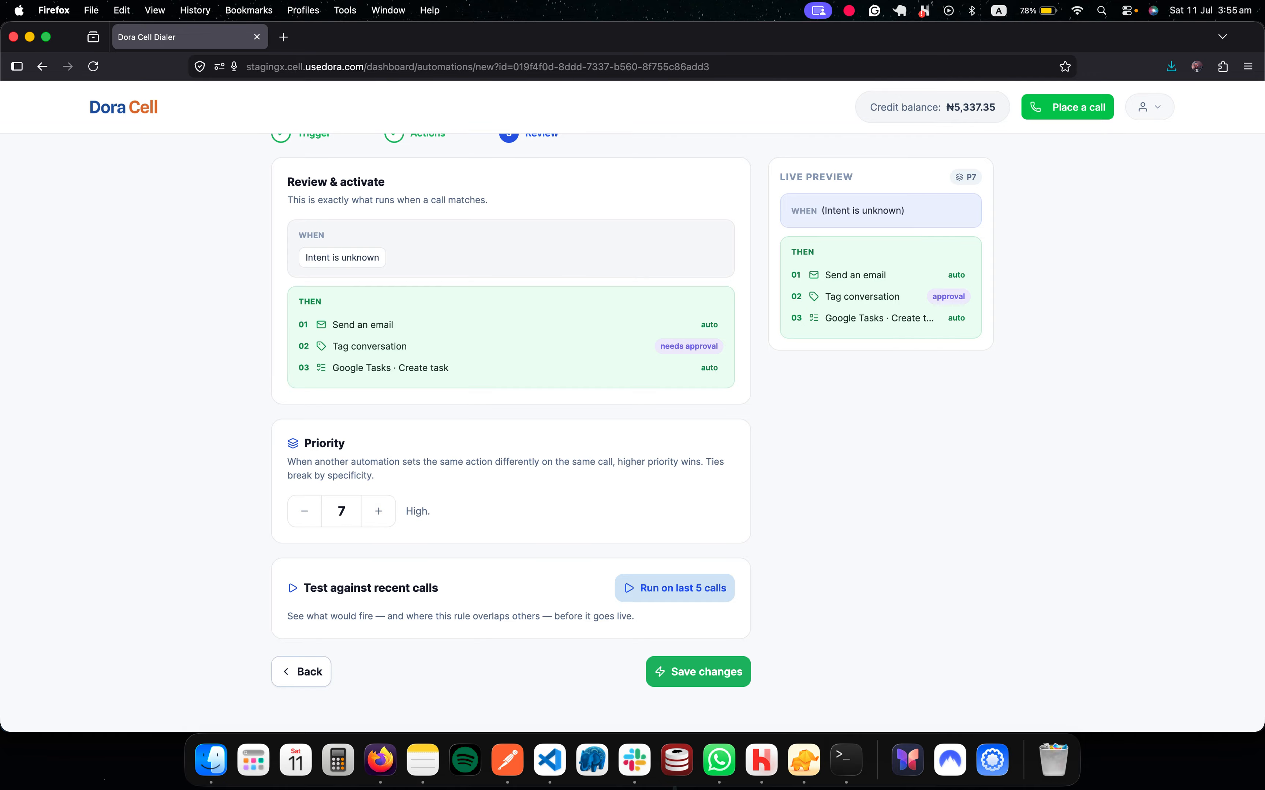
pyautogui.click(674, 588)
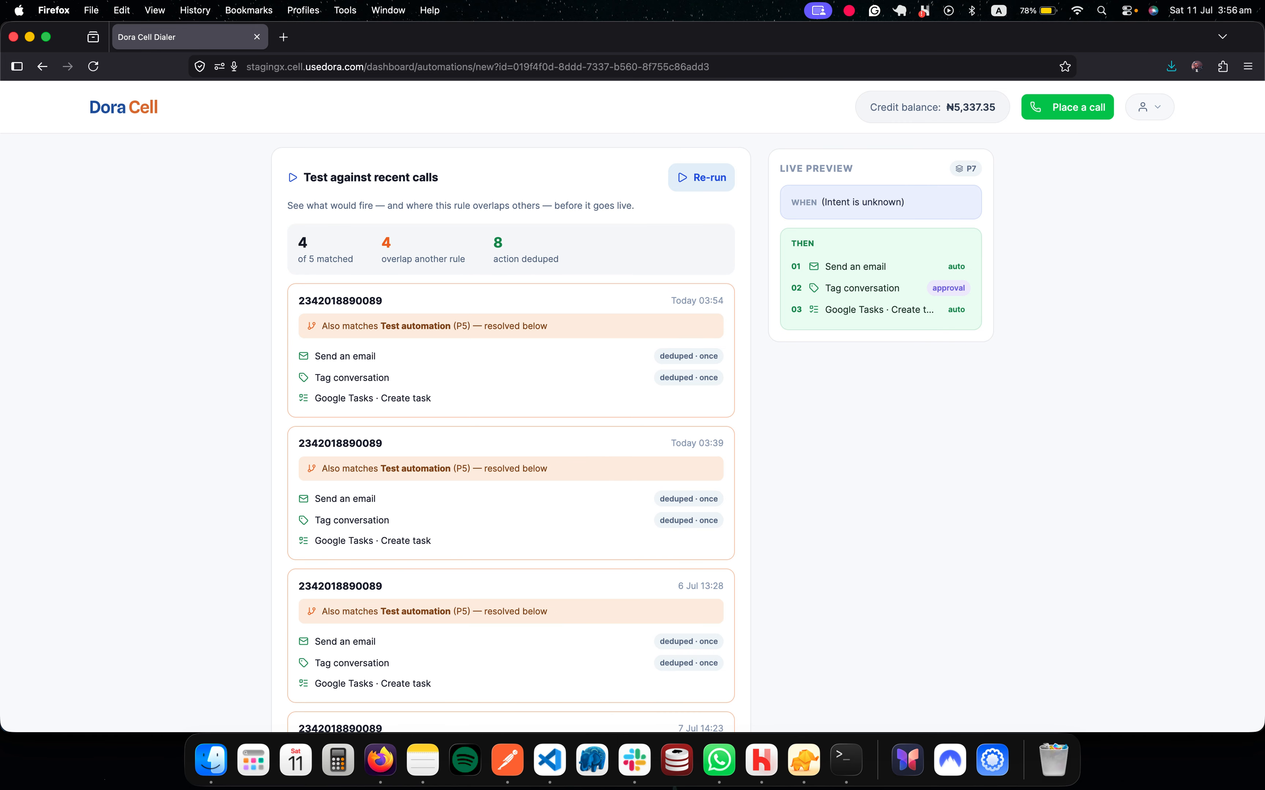
# Step: Move back and forth between the Automations list and the rule editor, then return to the dashboard
pyautogui.scroll(-5, 510, 418)
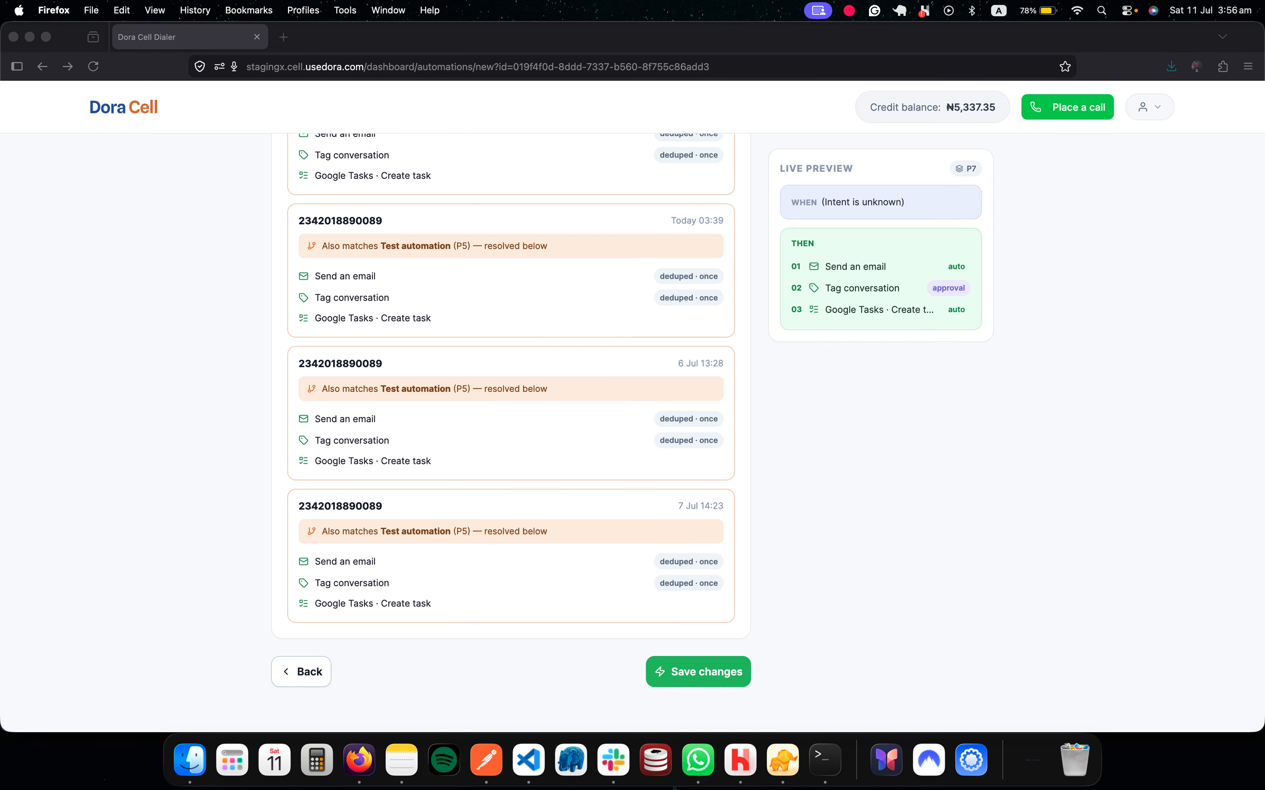
pyautogui.scroll(15, 511, 429)
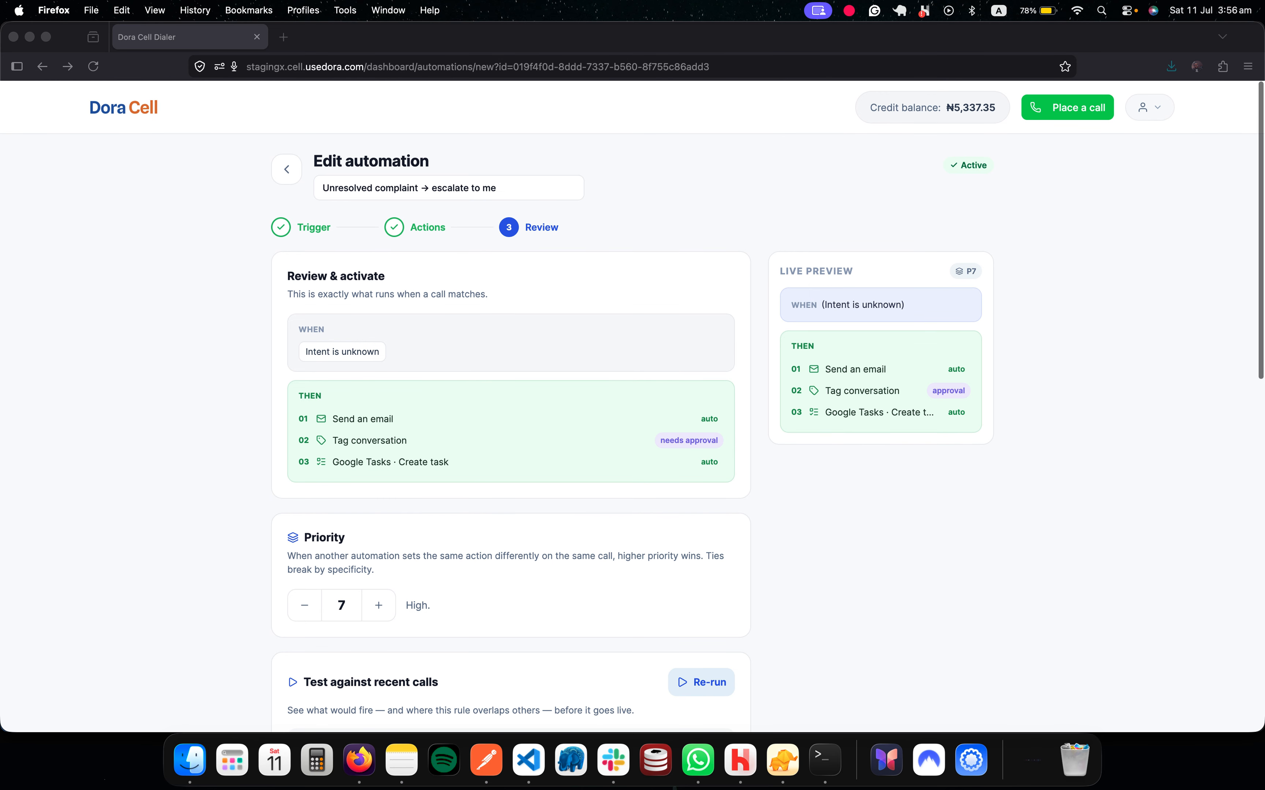
pyautogui.click(287, 168)
pyautogui.click(287, 169)
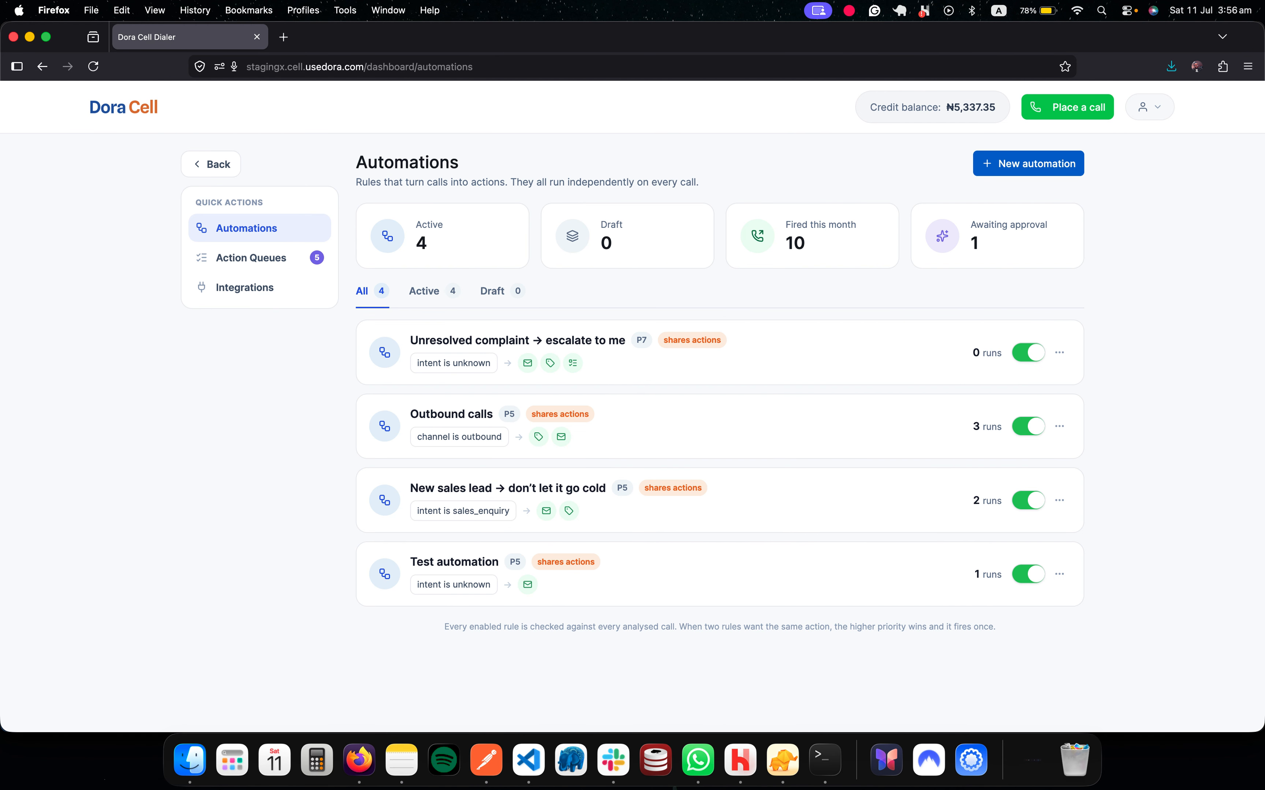
pyautogui.click(211, 164)
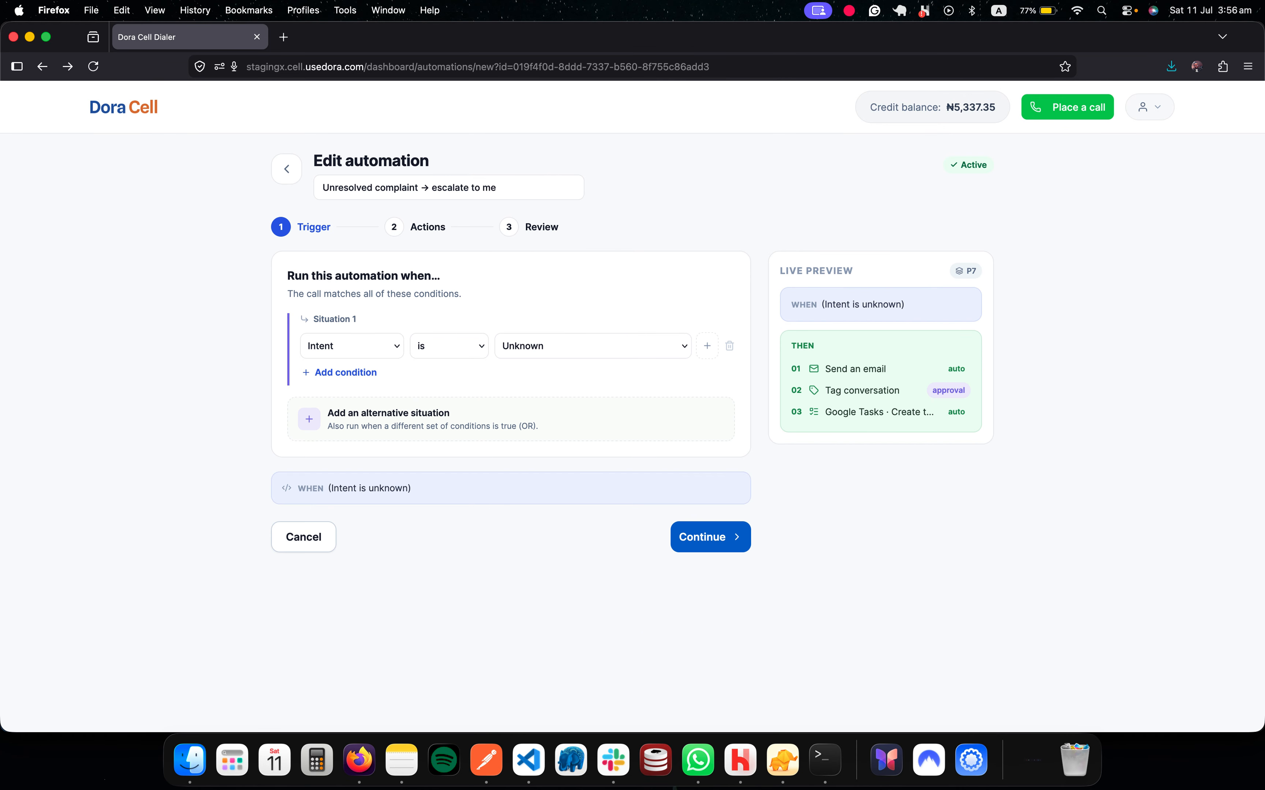
pyautogui.click(286, 168)
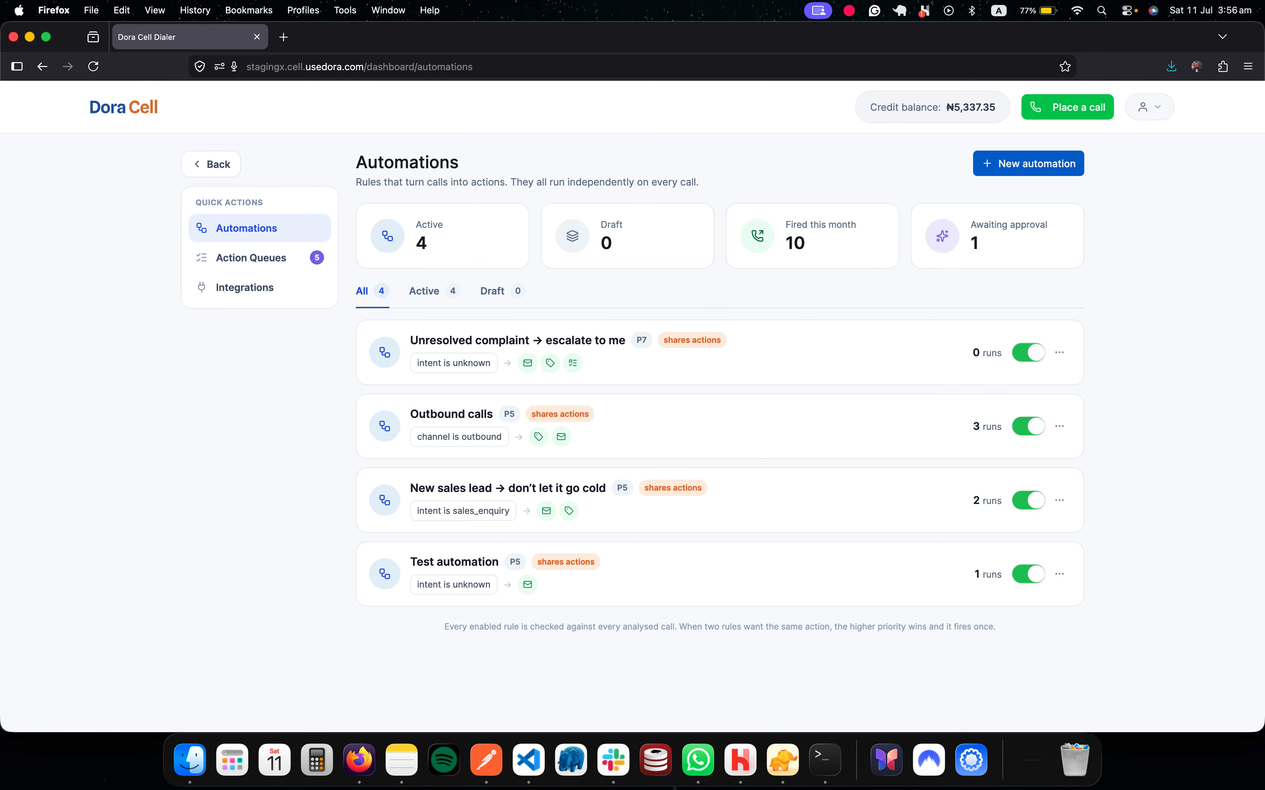
pyautogui.click(211, 164)
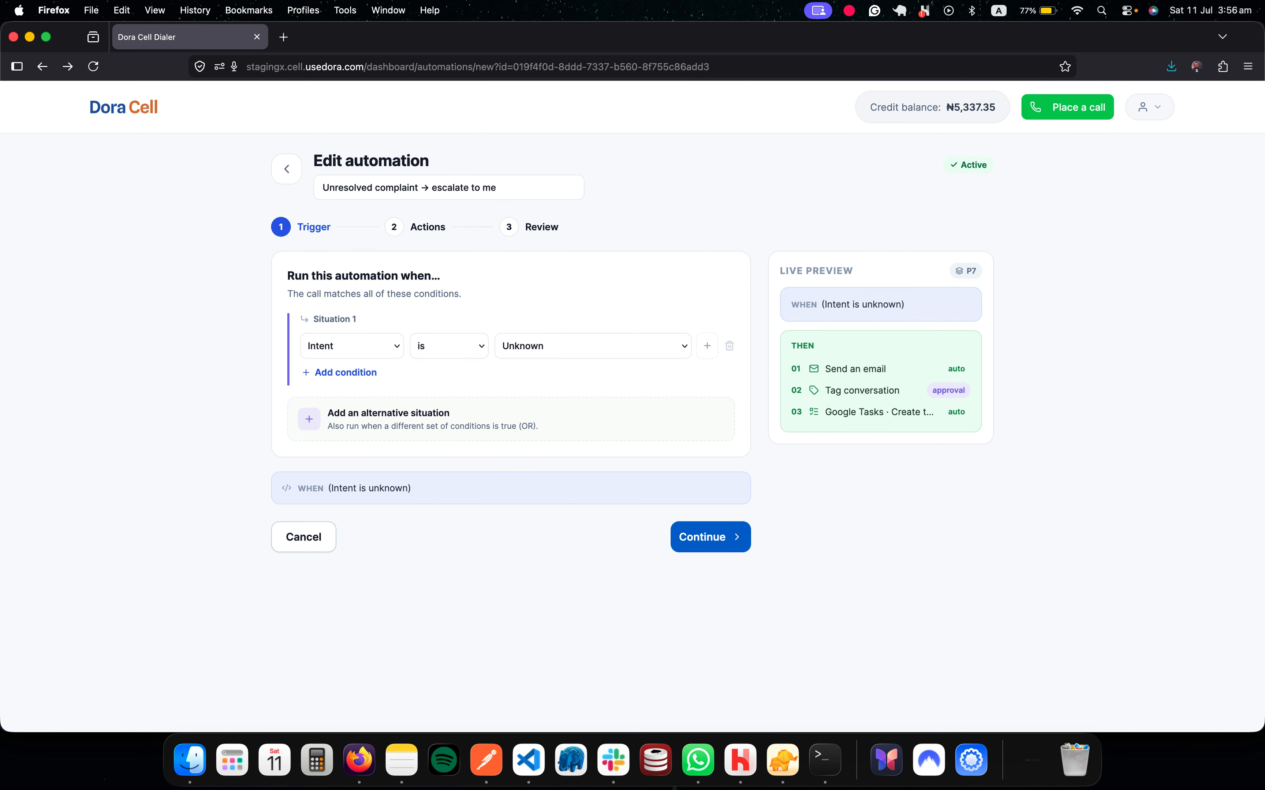
pyautogui.click(123, 108)
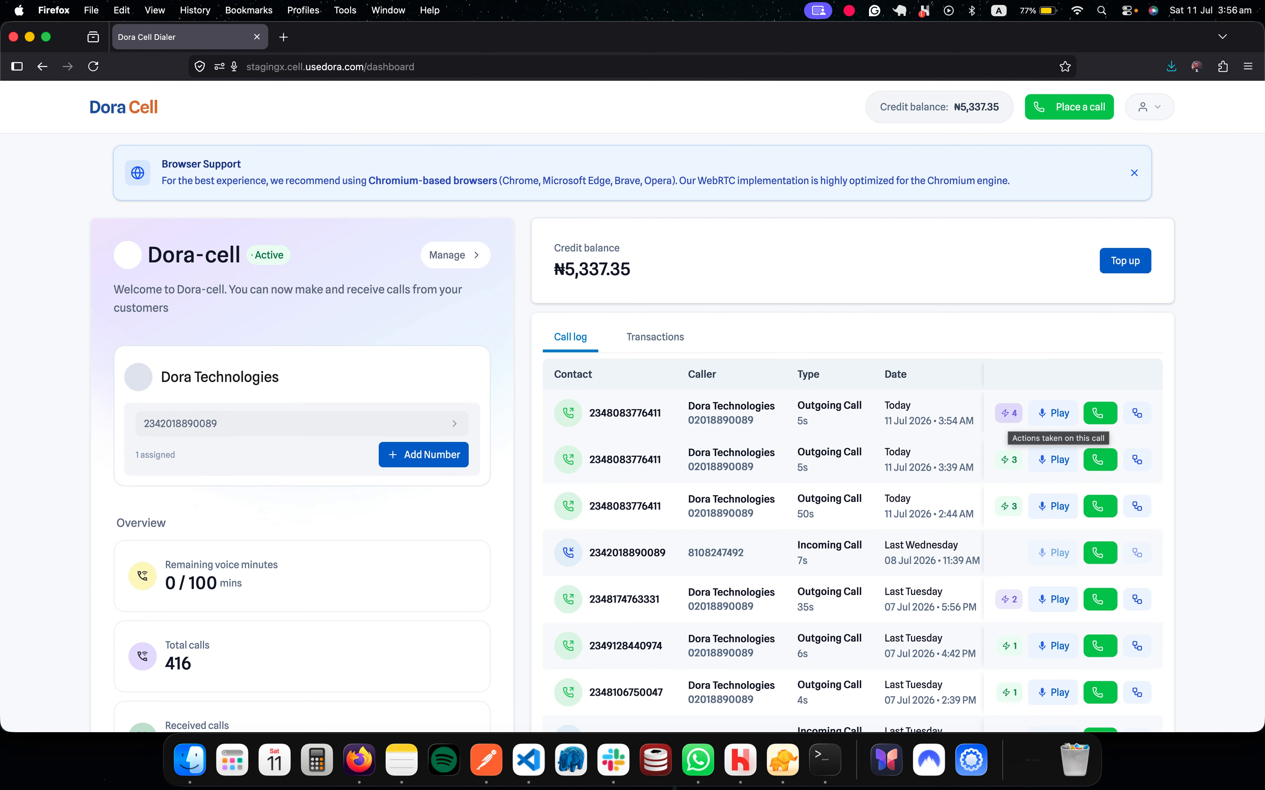
# Step: Confirm the latest call's four actions await approval, then open the account menu
pyautogui.click(1008, 413)
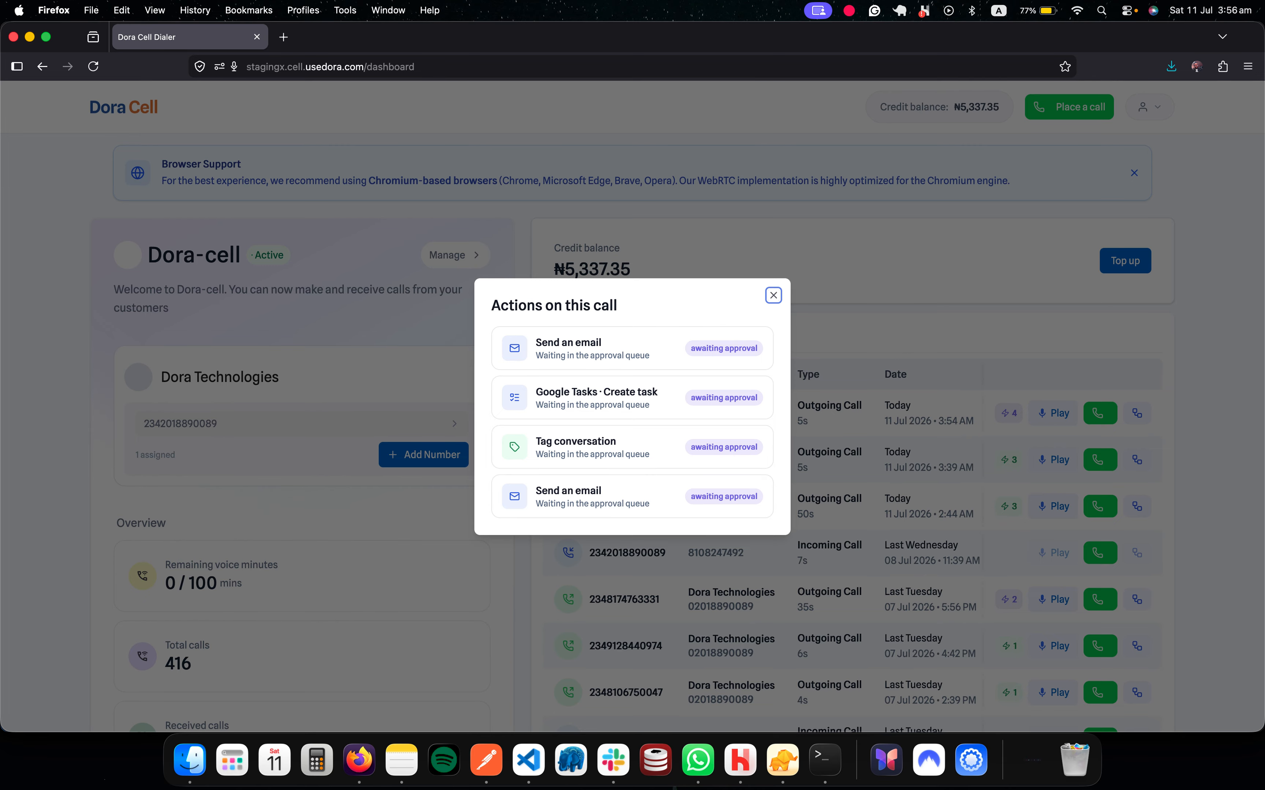
pyautogui.press('Escape')
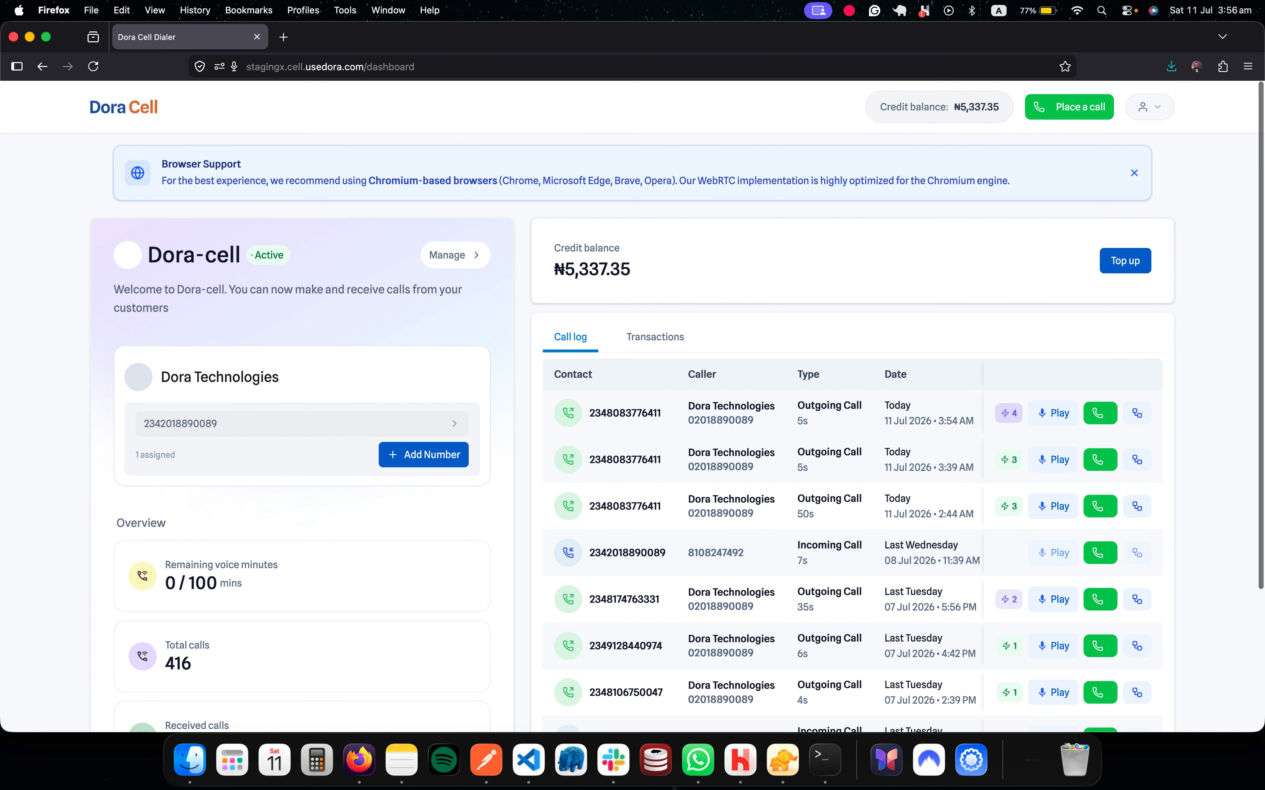
pyautogui.click(1149, 107)
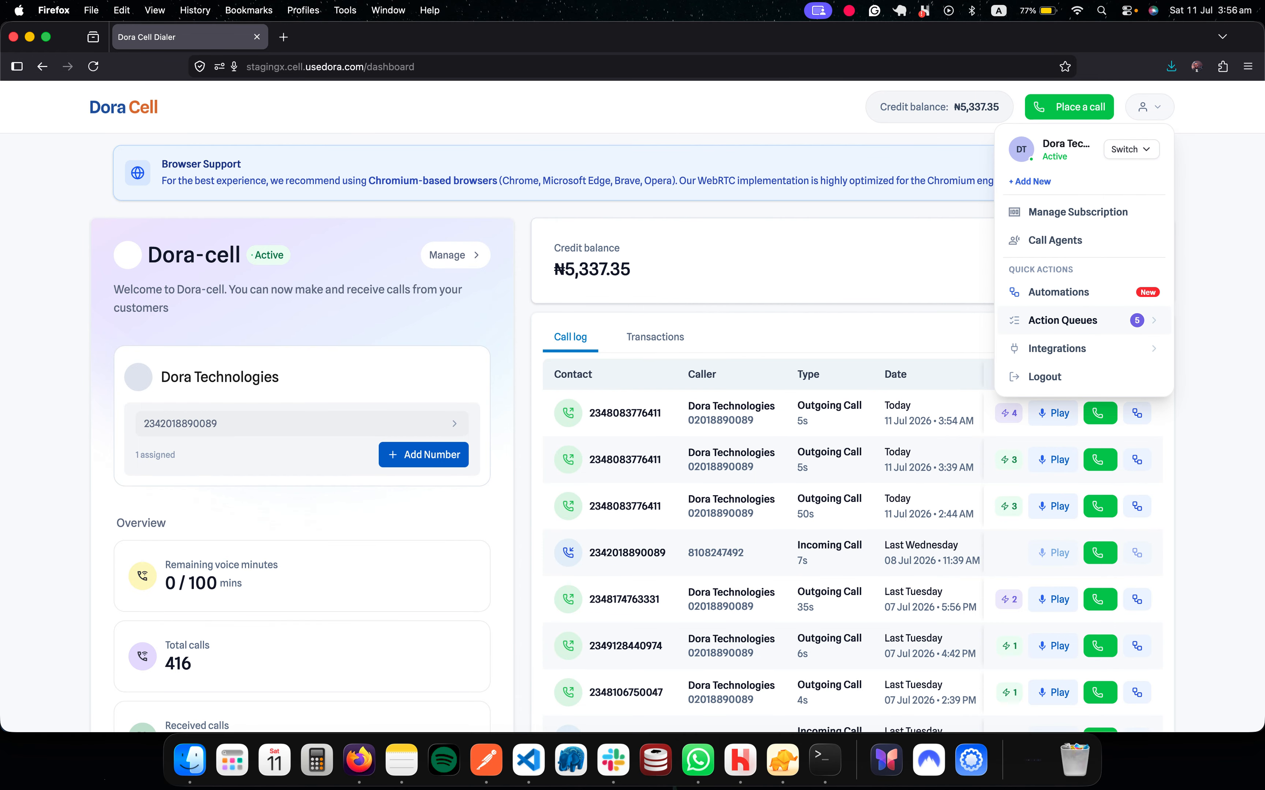
# Step: Open Action Queues and review the queued Send an email recipient and message text
pyautogui.click(1062, 320)
pyautogui.scroll(-5, 671, 405)
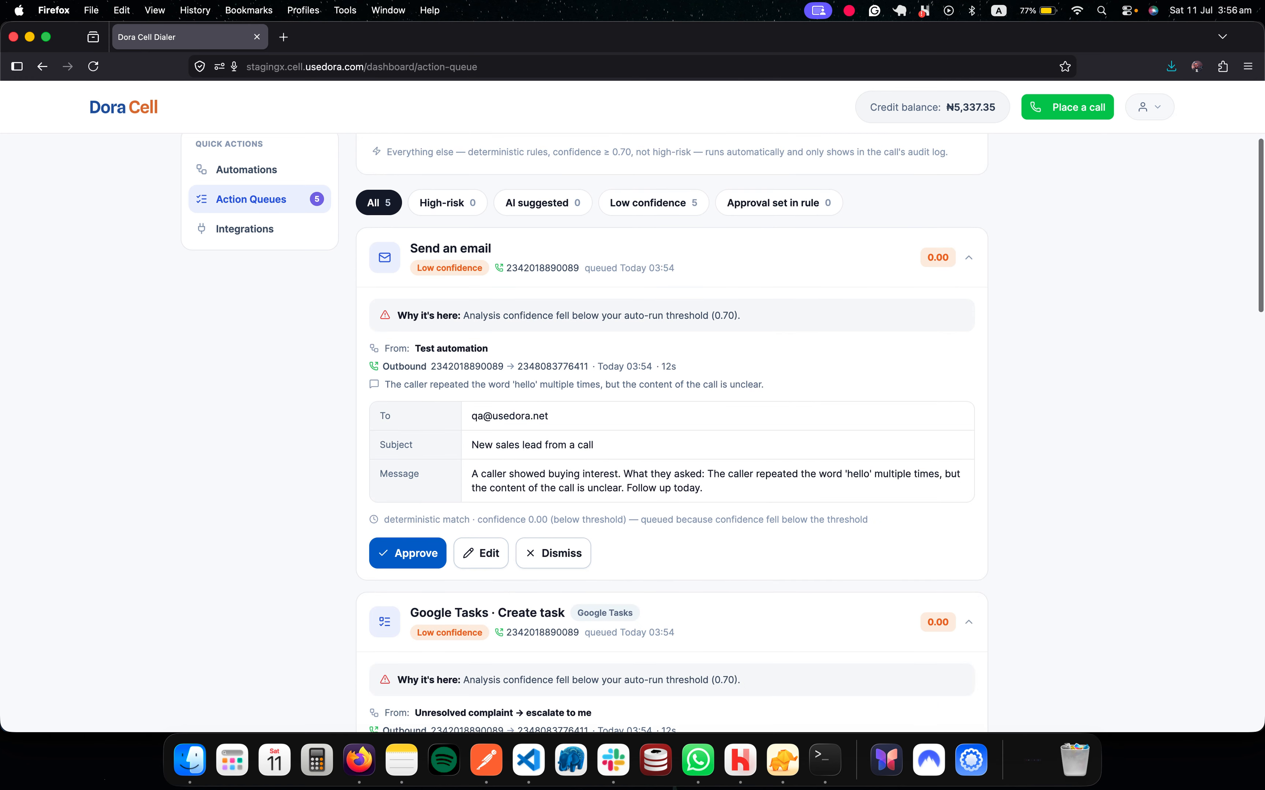
pyautogui.scroll(-3, 672, 405)
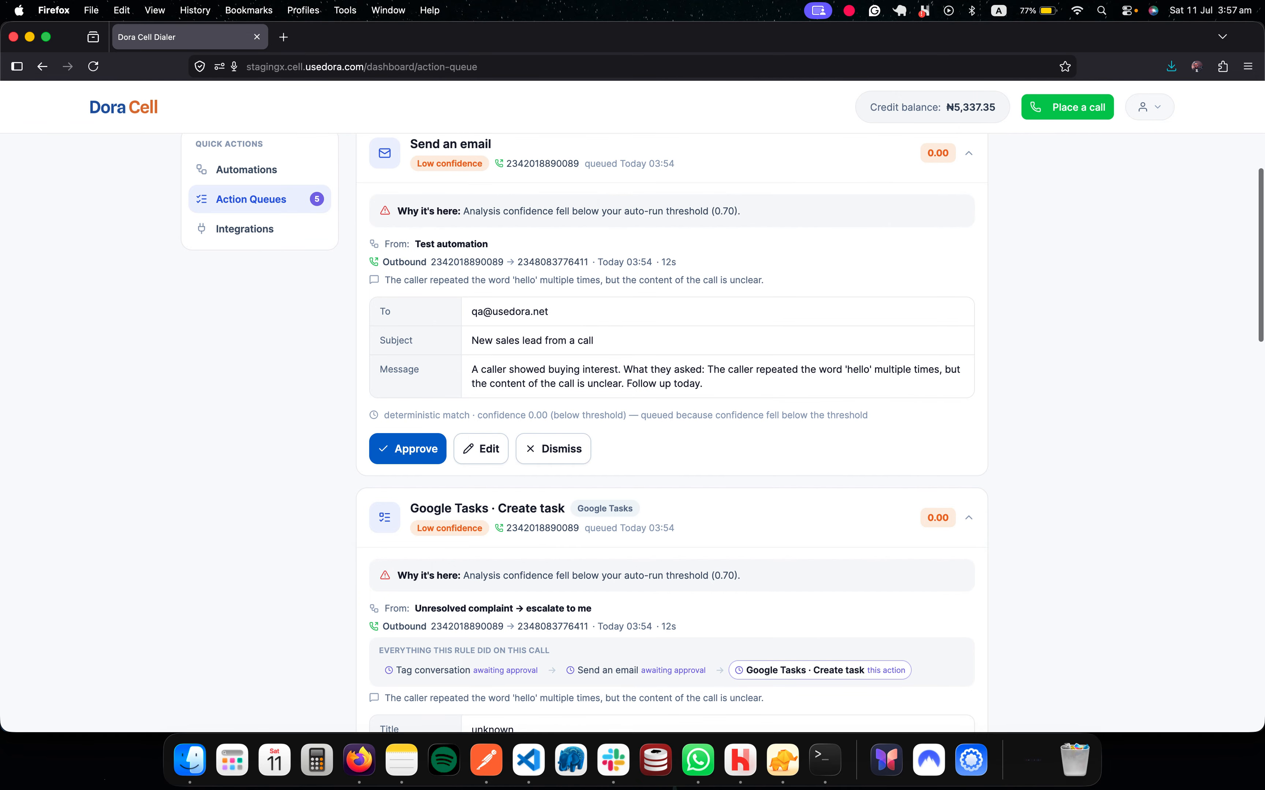
pyautogui.tripleClick(510, 311)
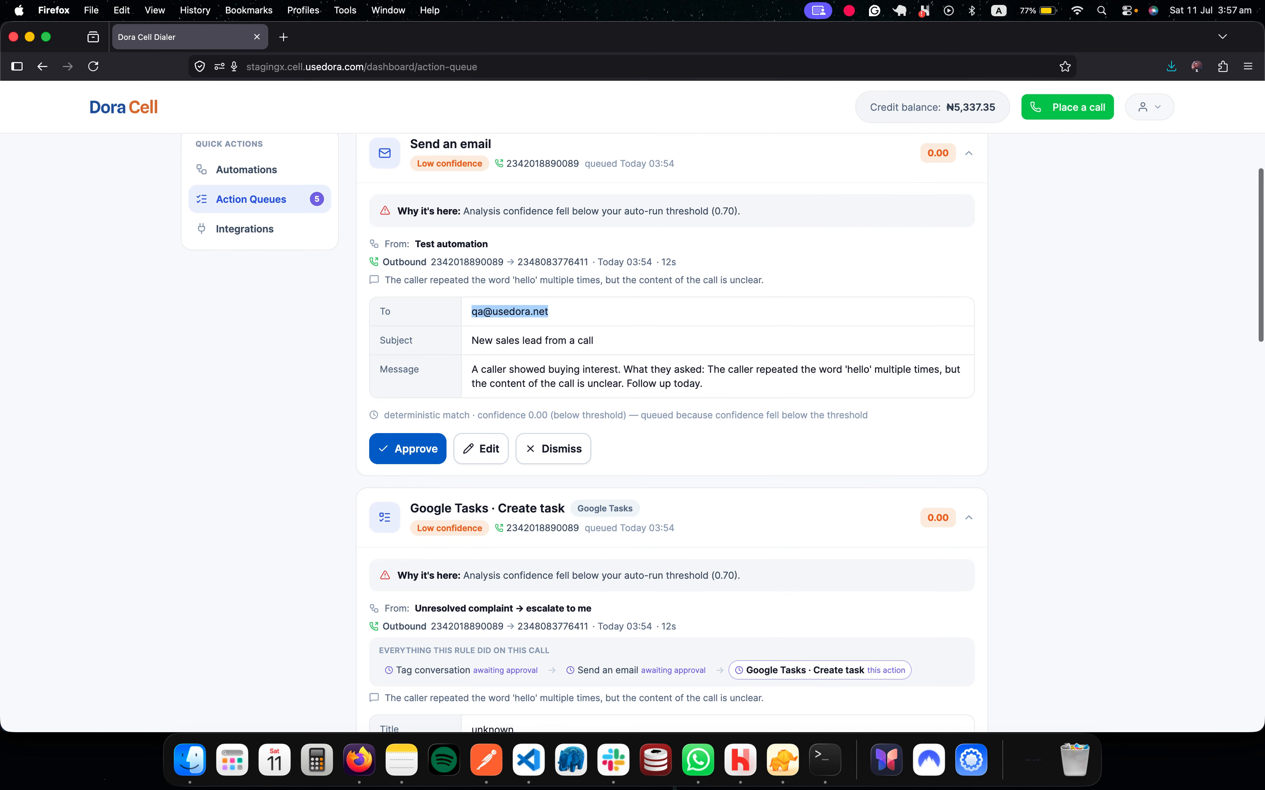
pyautogui.moveTo(704, 384); pyautogui.dragTo(472, 369)
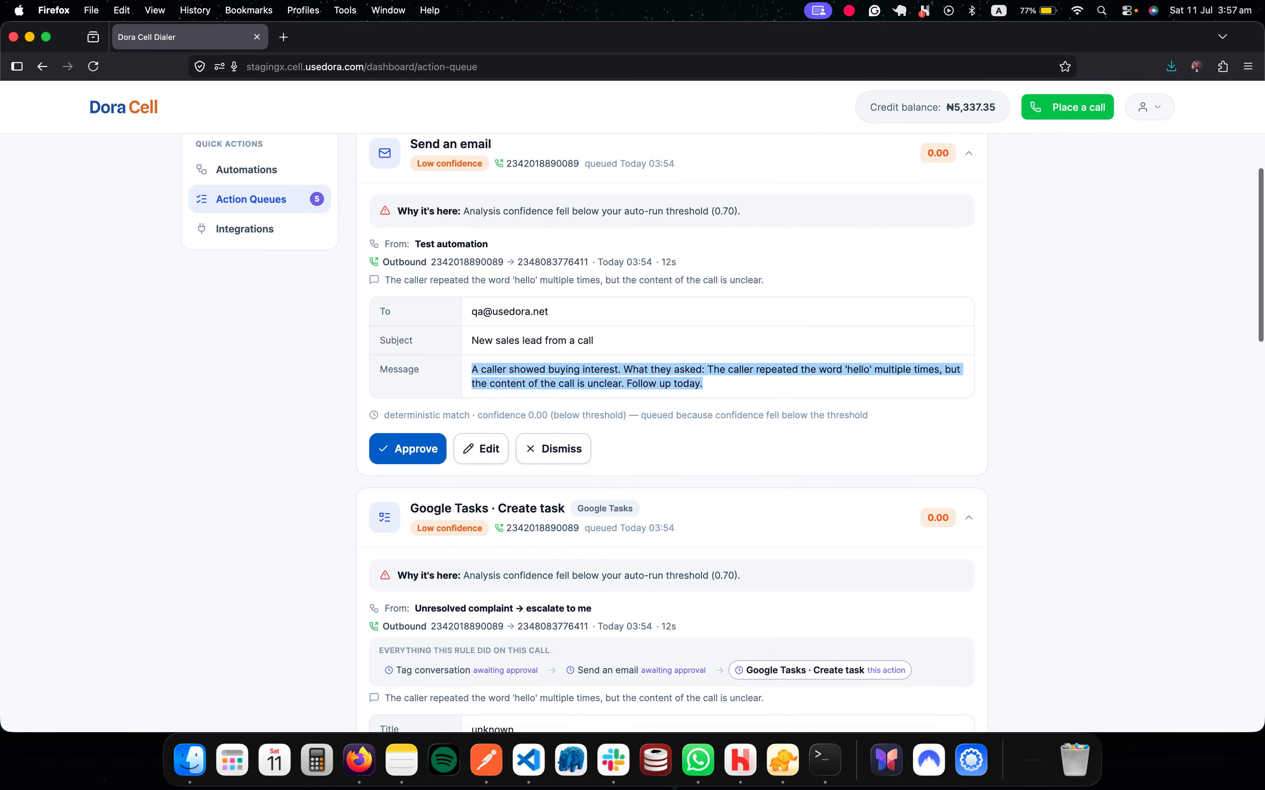
pyautogui.click(471, 370)
# Step: Review the rule's action chain and the Google Tasks create-task card in the queue
pyautogui.scroll(-5, 671, 418)
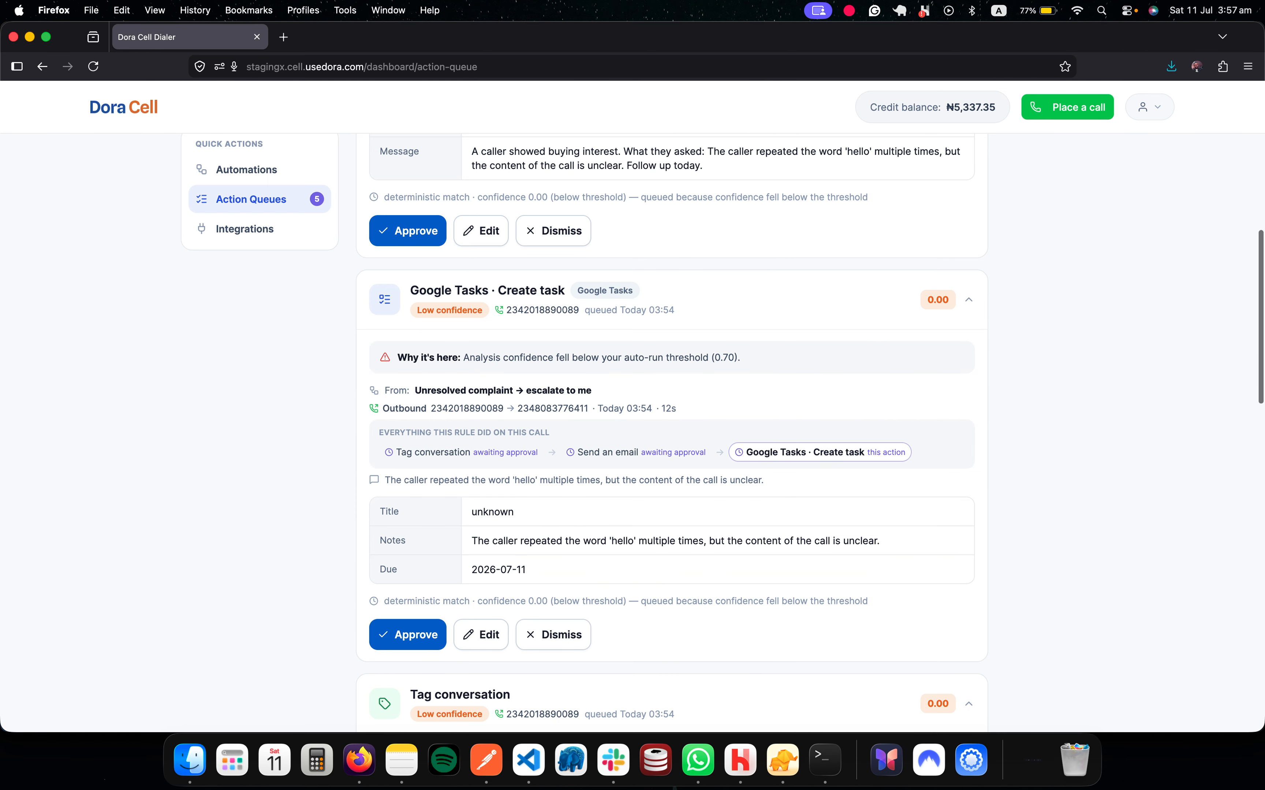
pyautogui.scroll(-2, 671, 418)
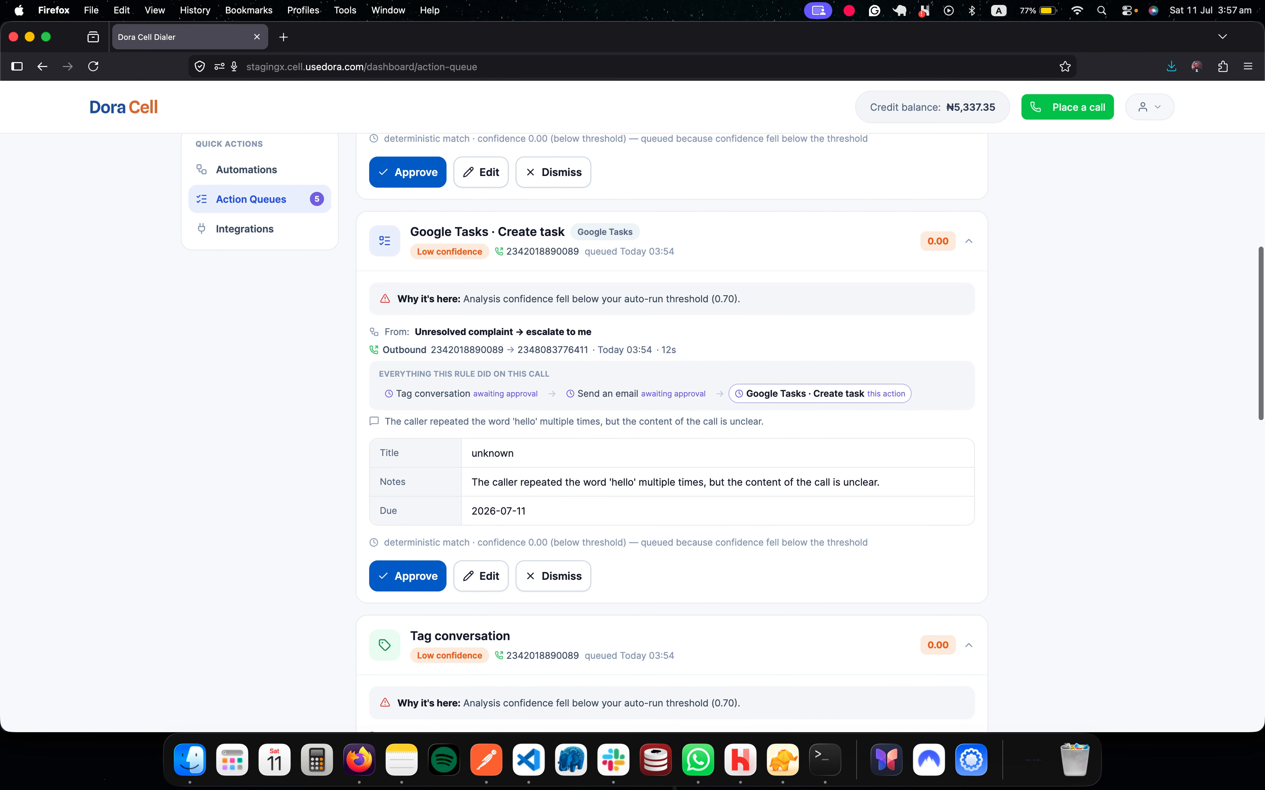
pyautogui.scroll(5, 502, 386)
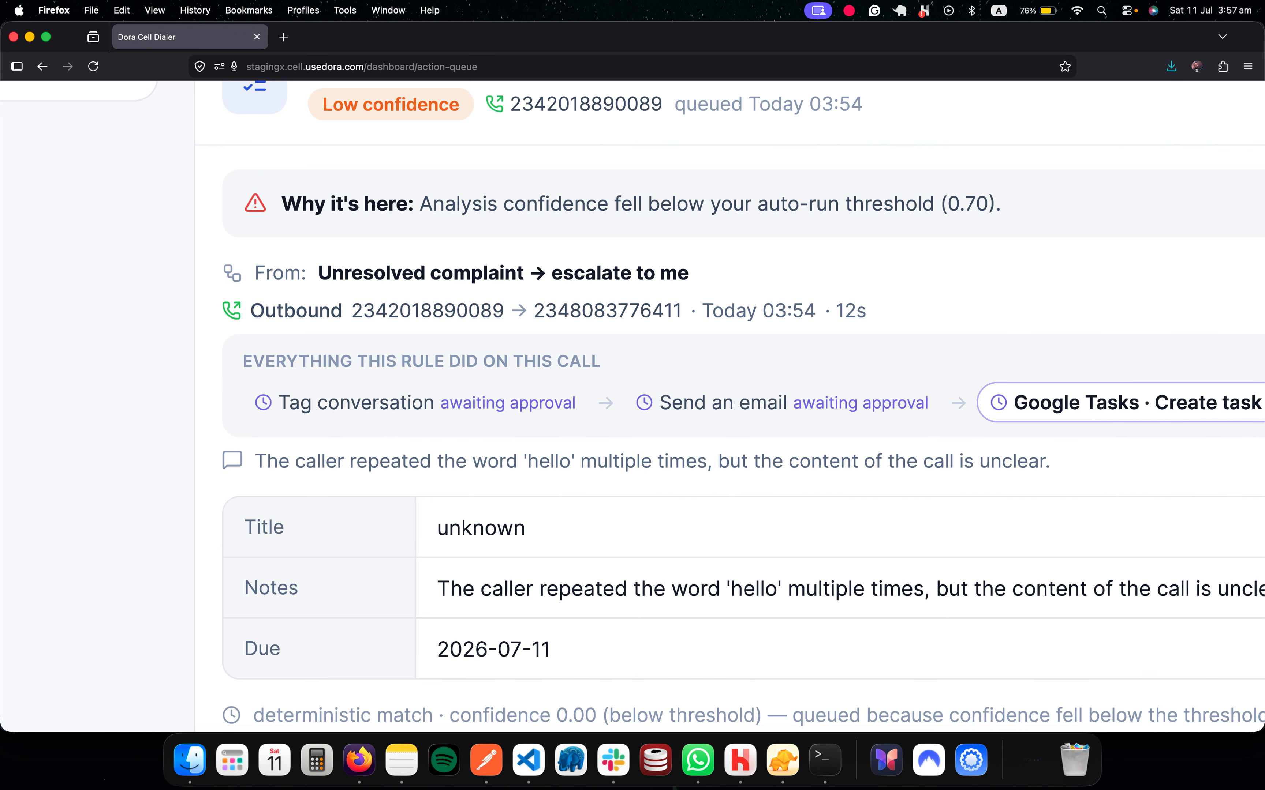
pyautogui.moveTo(278, 402); pyautogui.dragTo(1261, 402)
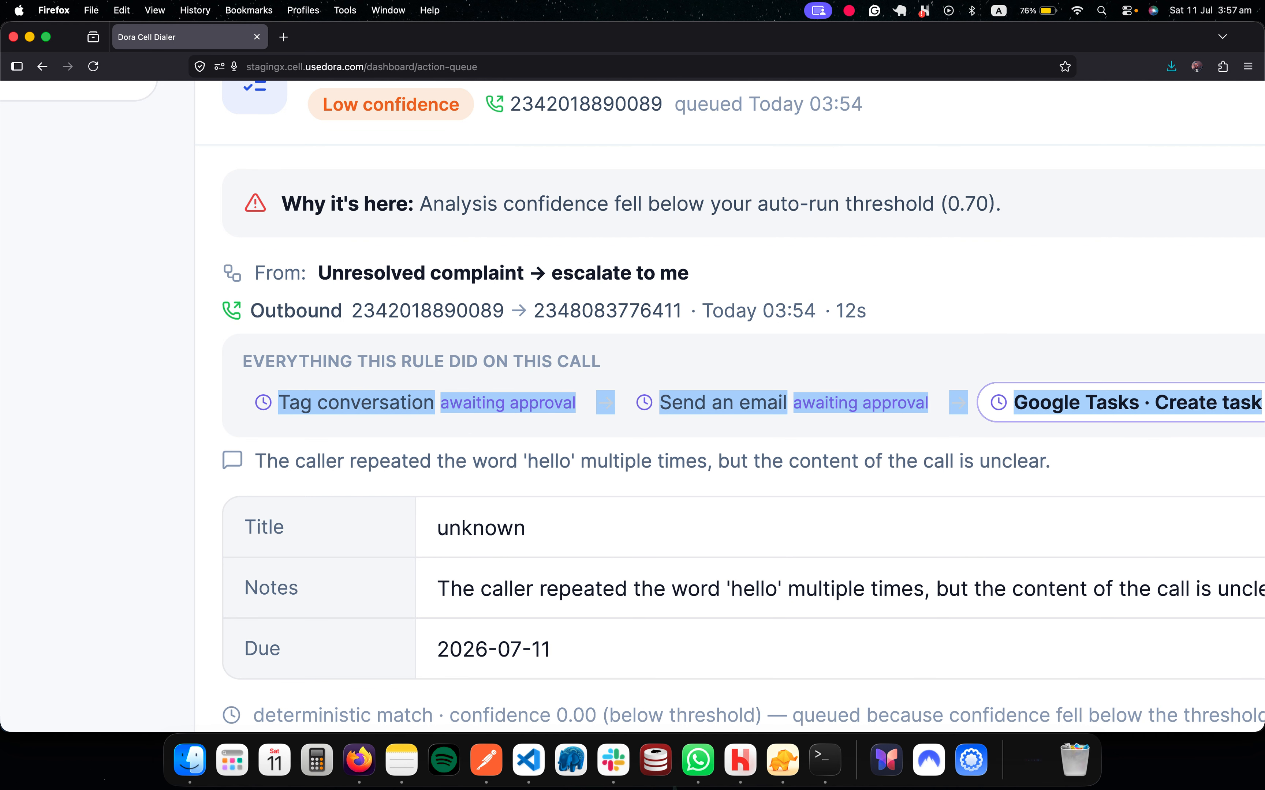
pyautogui.click(1138, 403)
pyautogui.hscroll(10, 674, 406)
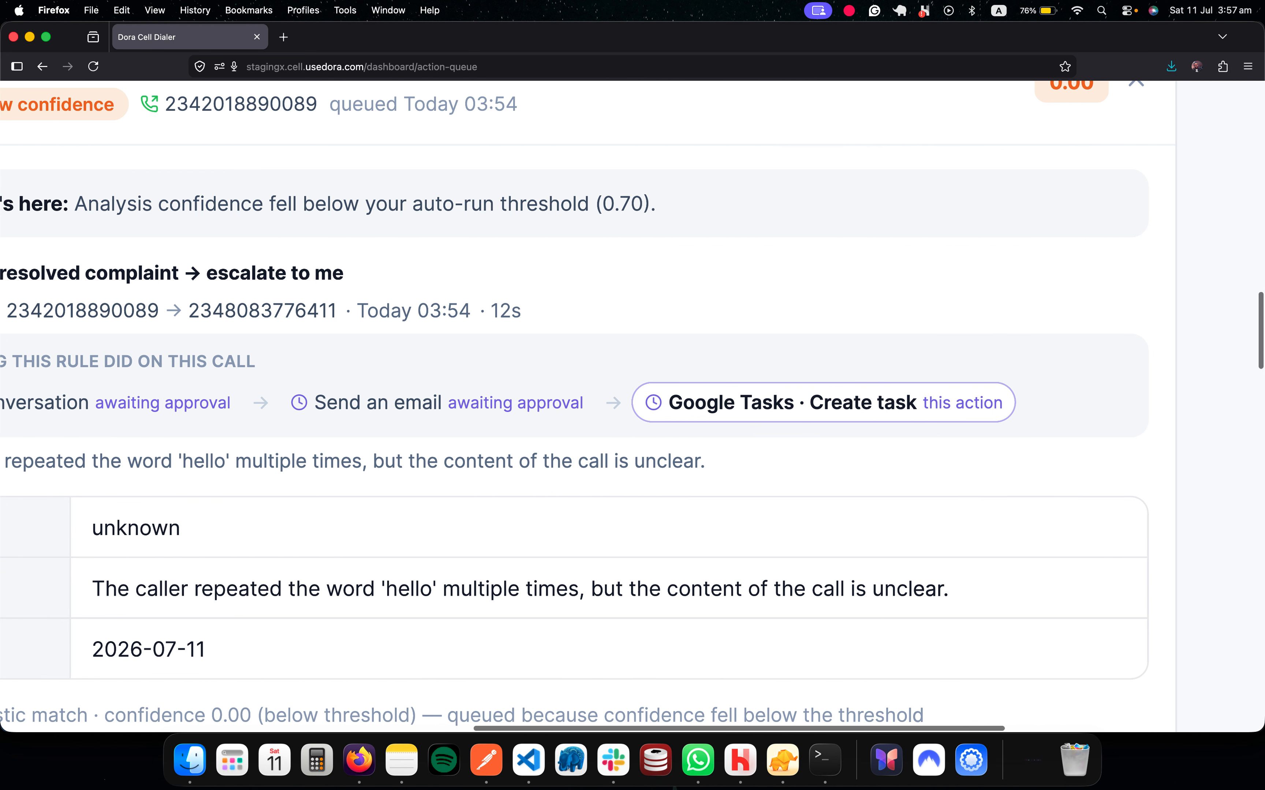
pyautogui.scroll(-5, 816, 395)
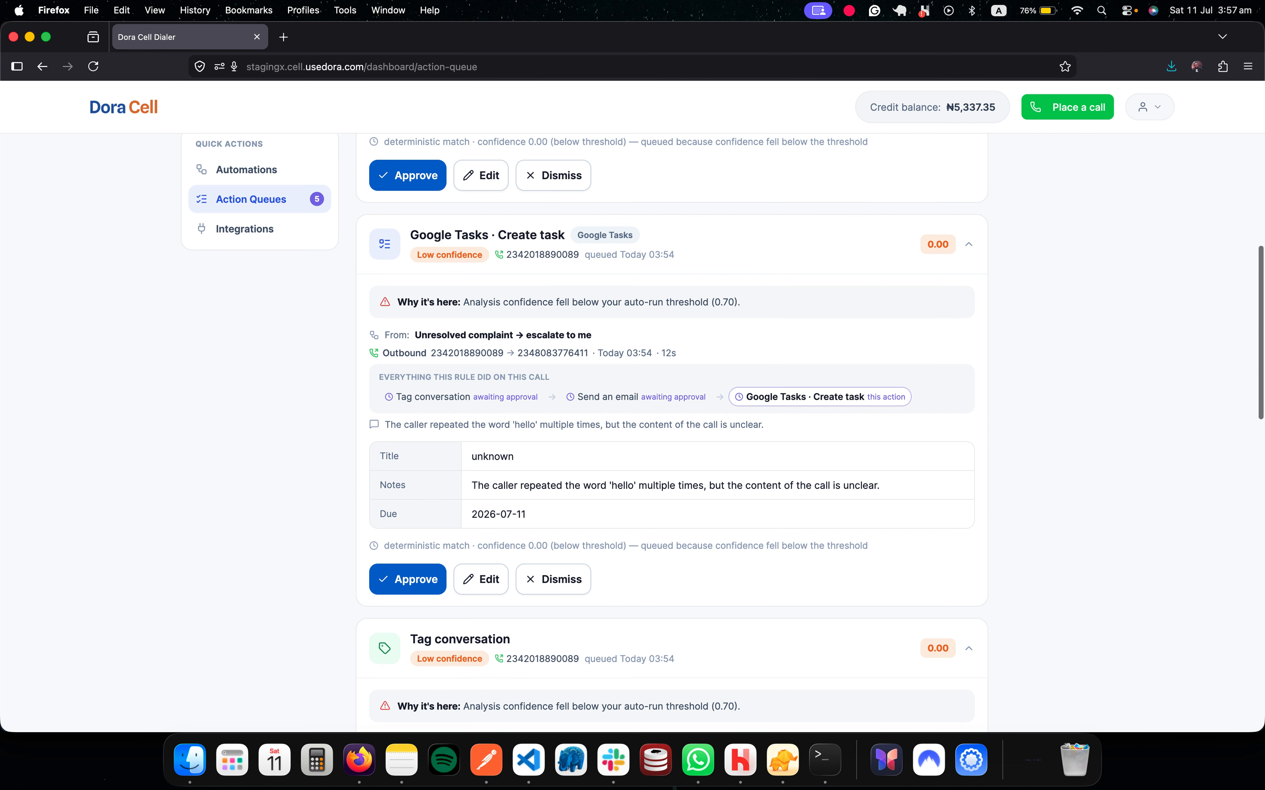
pyautogui.scroll(3, 674, 426)
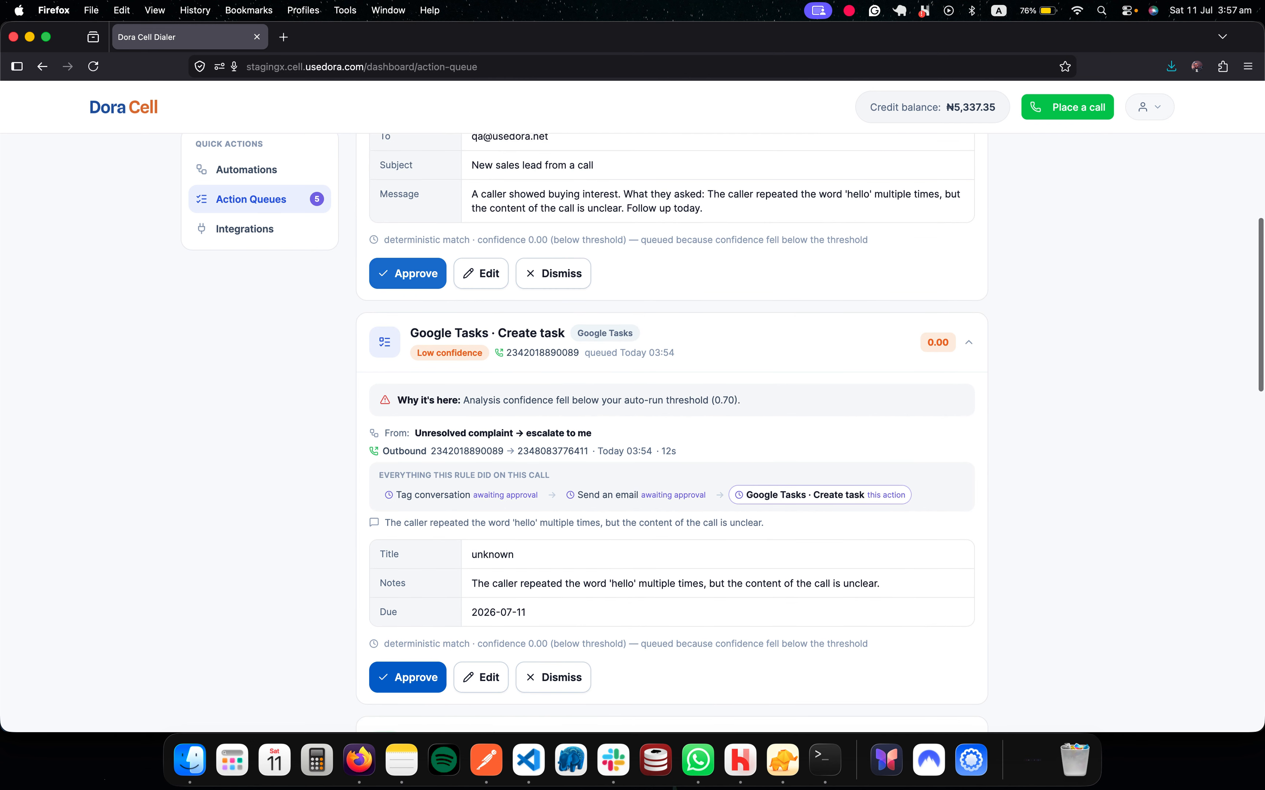
pyautogui.scroll(6, 811, 435)
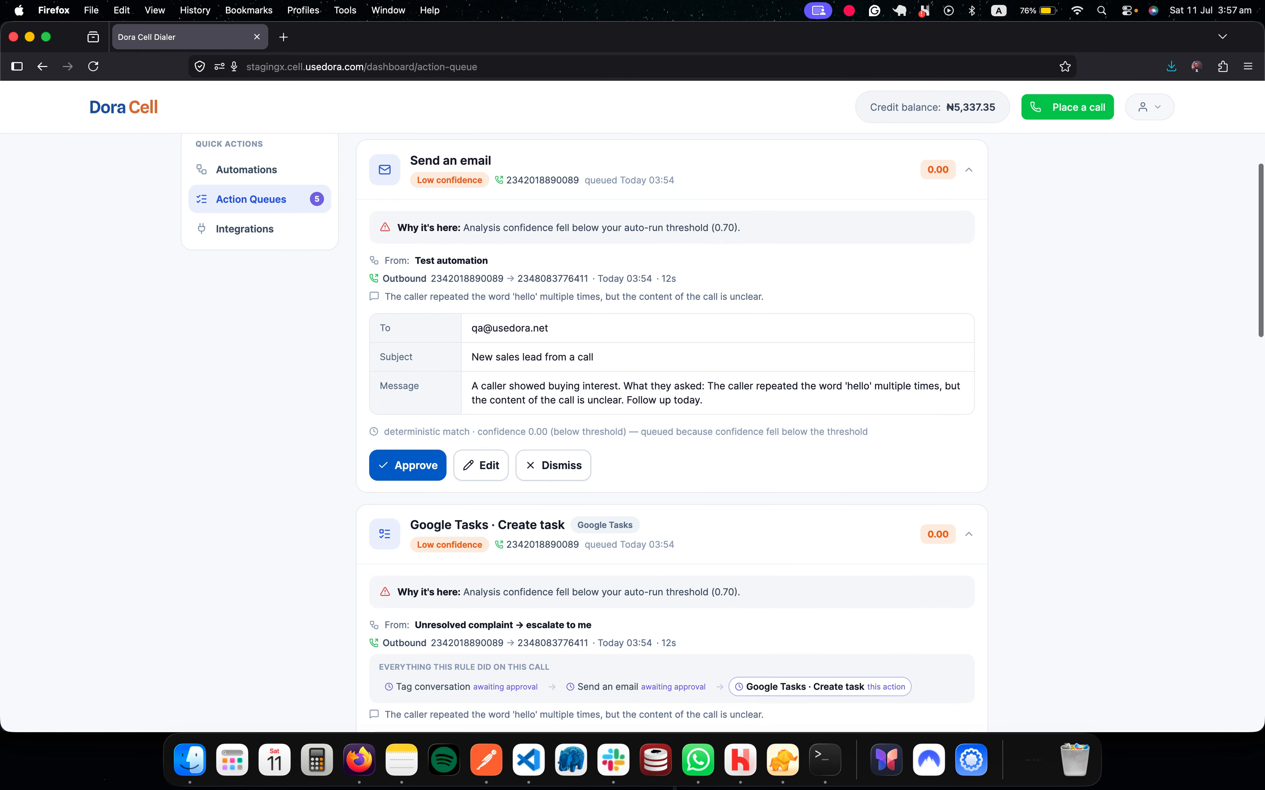
# Step: Approve the queued email after restoring its subject 'New sales lead from a call'
pyautogui.click(481, 465)
pyautogui.click(655, 370)
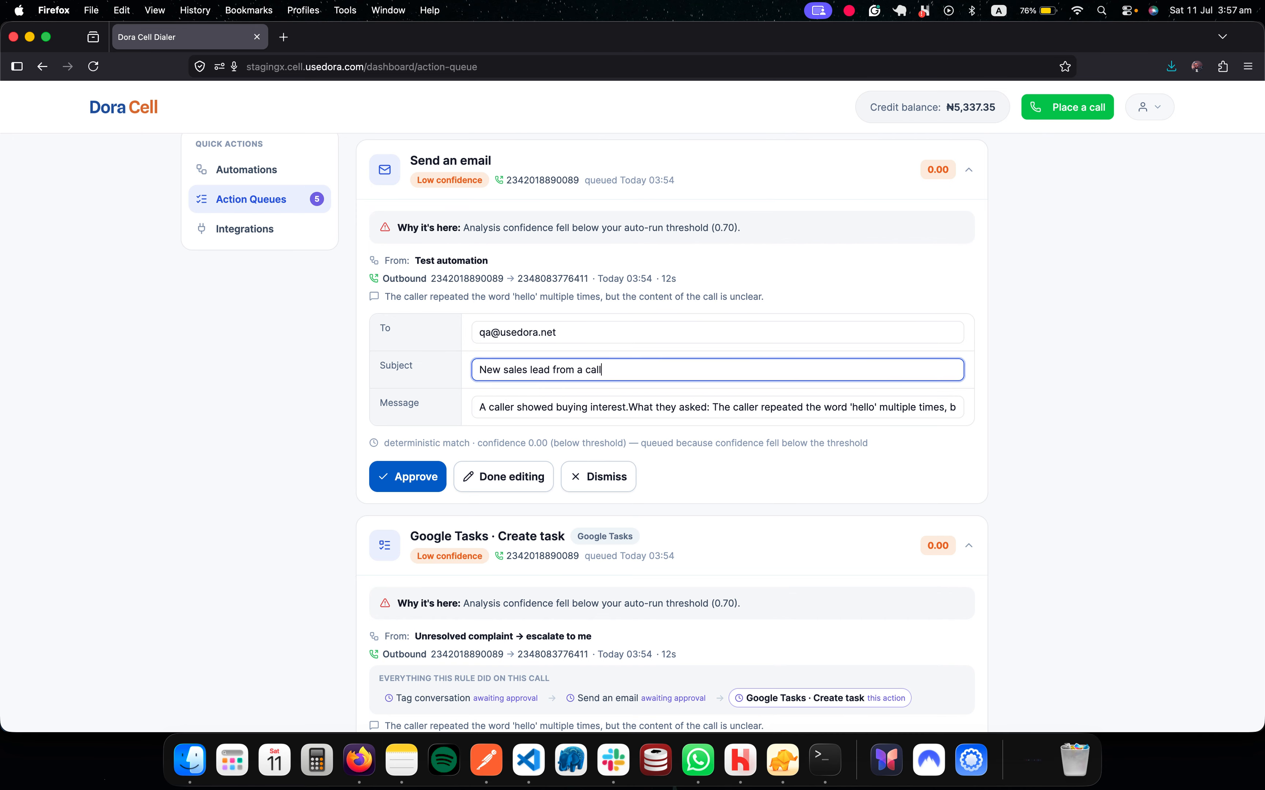
pyautogui.press('super+a')
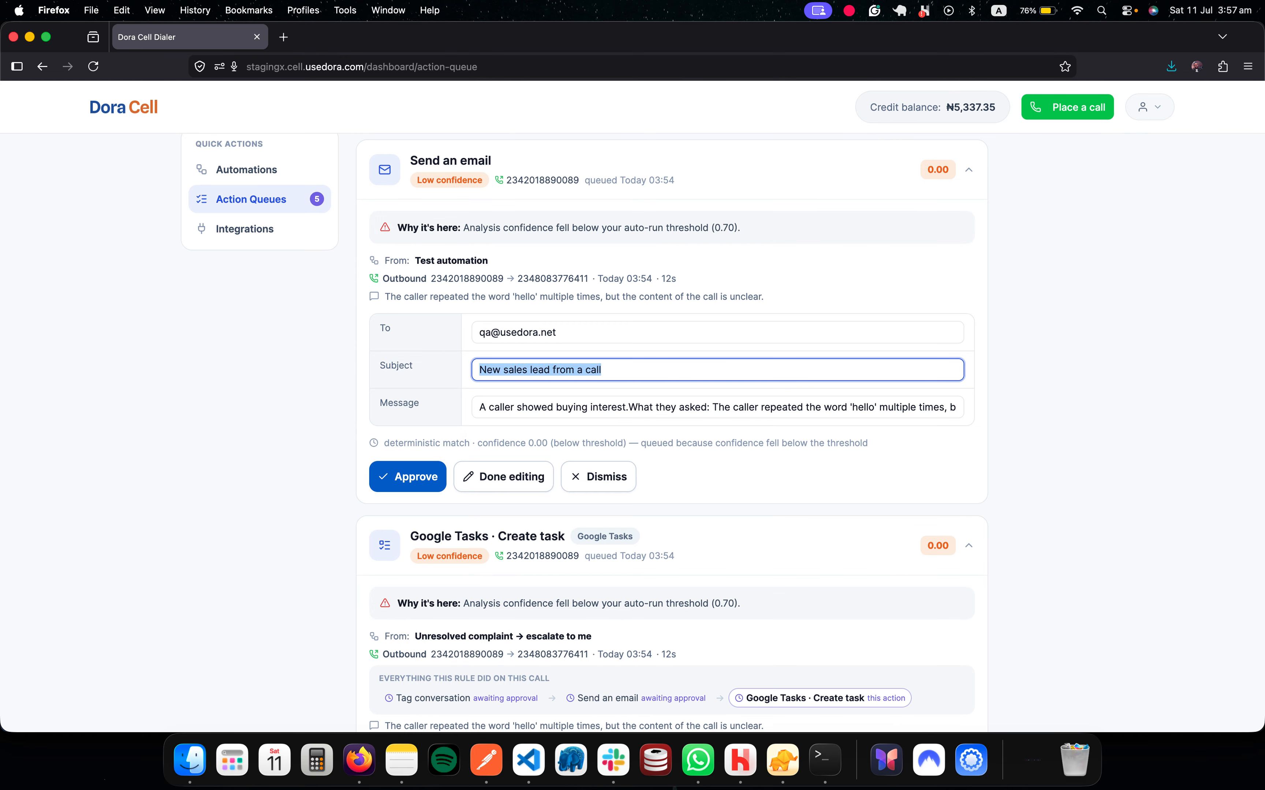
pyautogui.press('BackSpace')
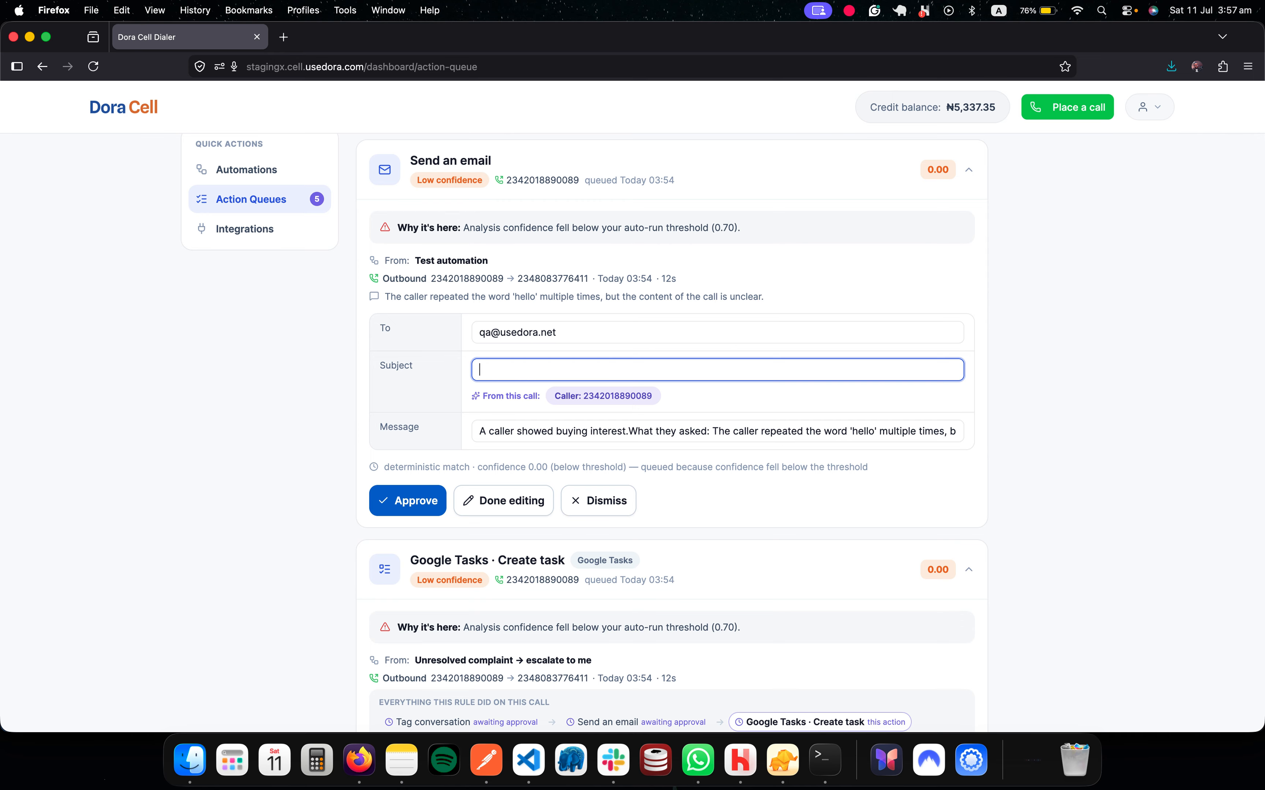
pyautogui.press('super+z')
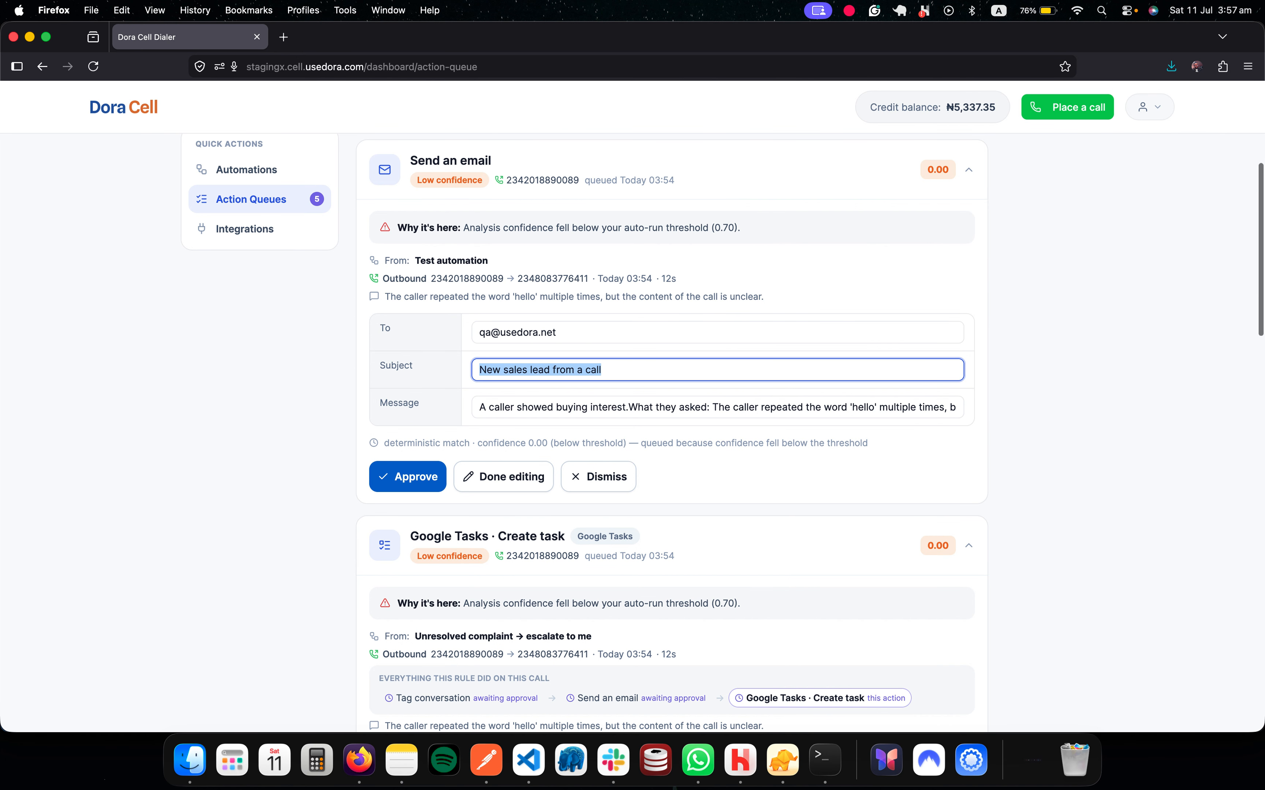
pyautogui.click(408, 477)
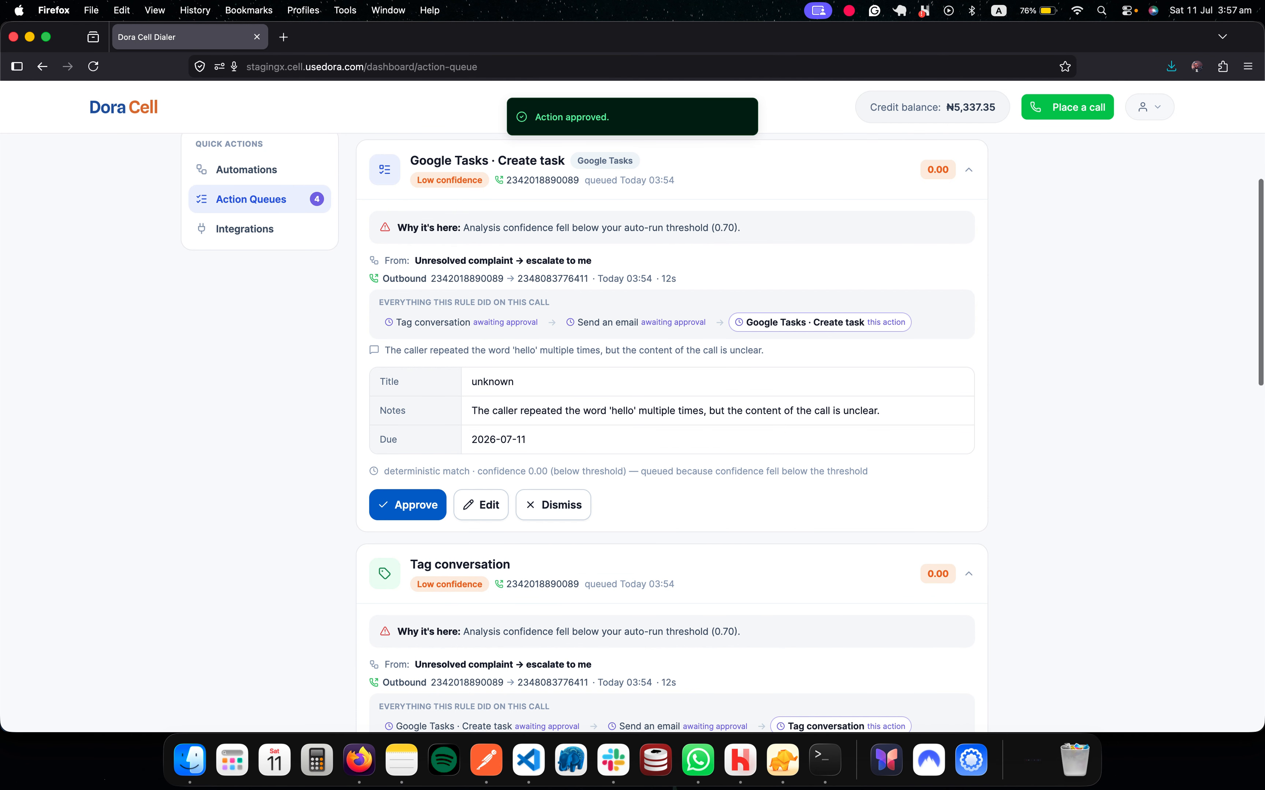
pyautogui.scroll(1, 671, 433)
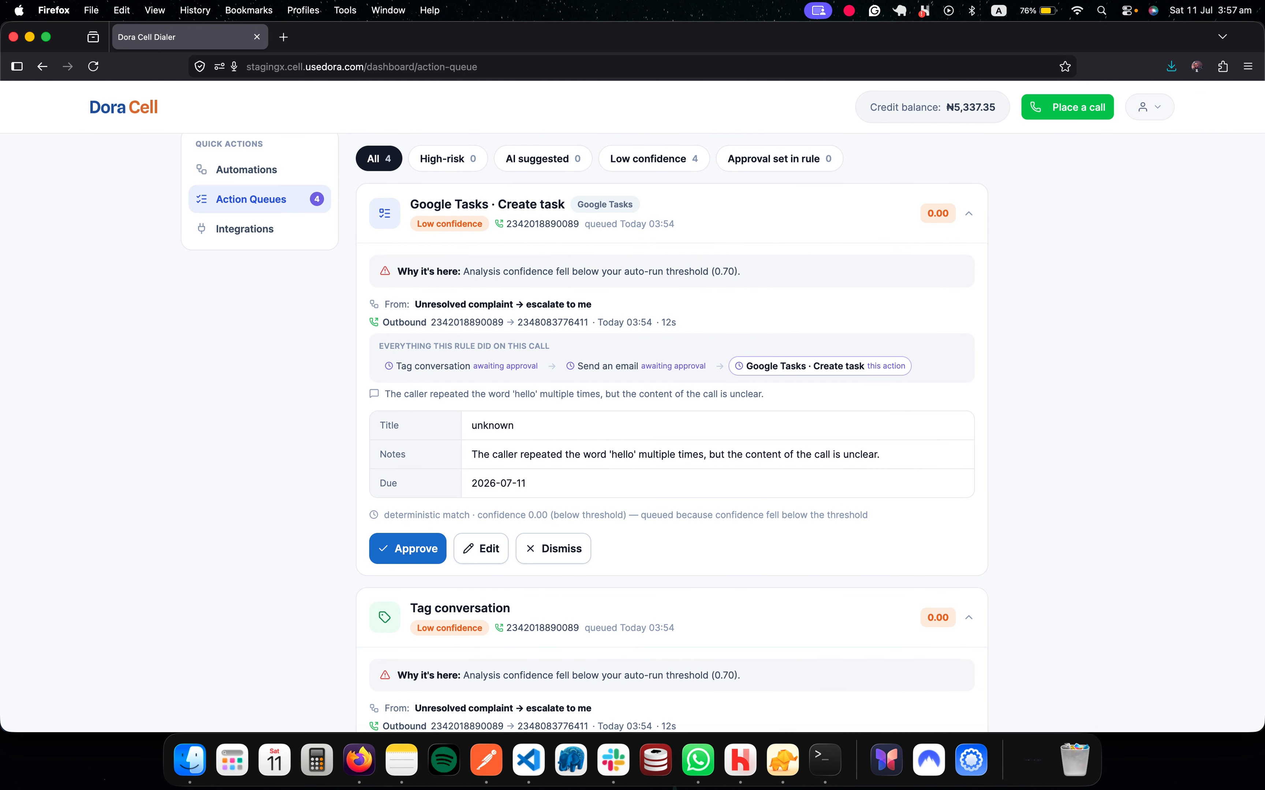
# Step: Approve the Google Tasks create-task and Tag conversation actions, then view the action history
pyautogui.click(408, 549)
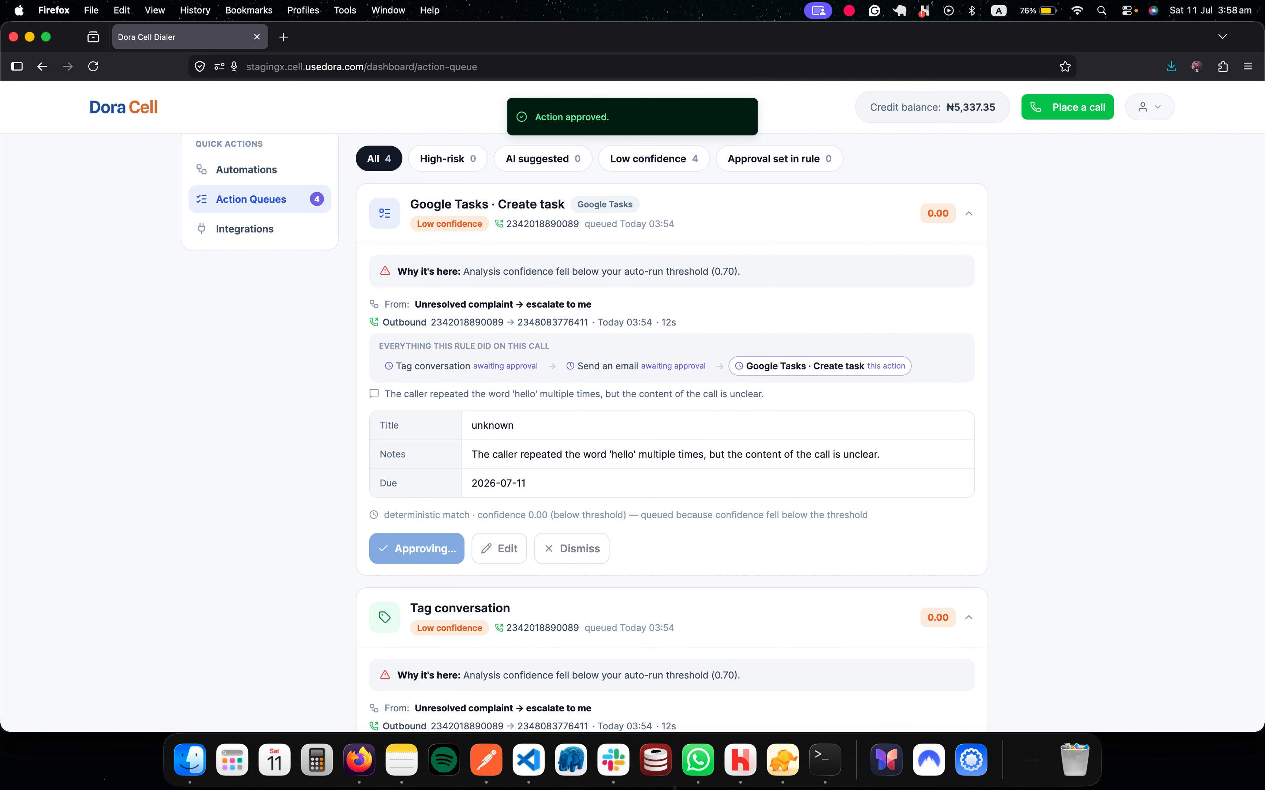
pyautogui.scroll(-2, 408, 549)
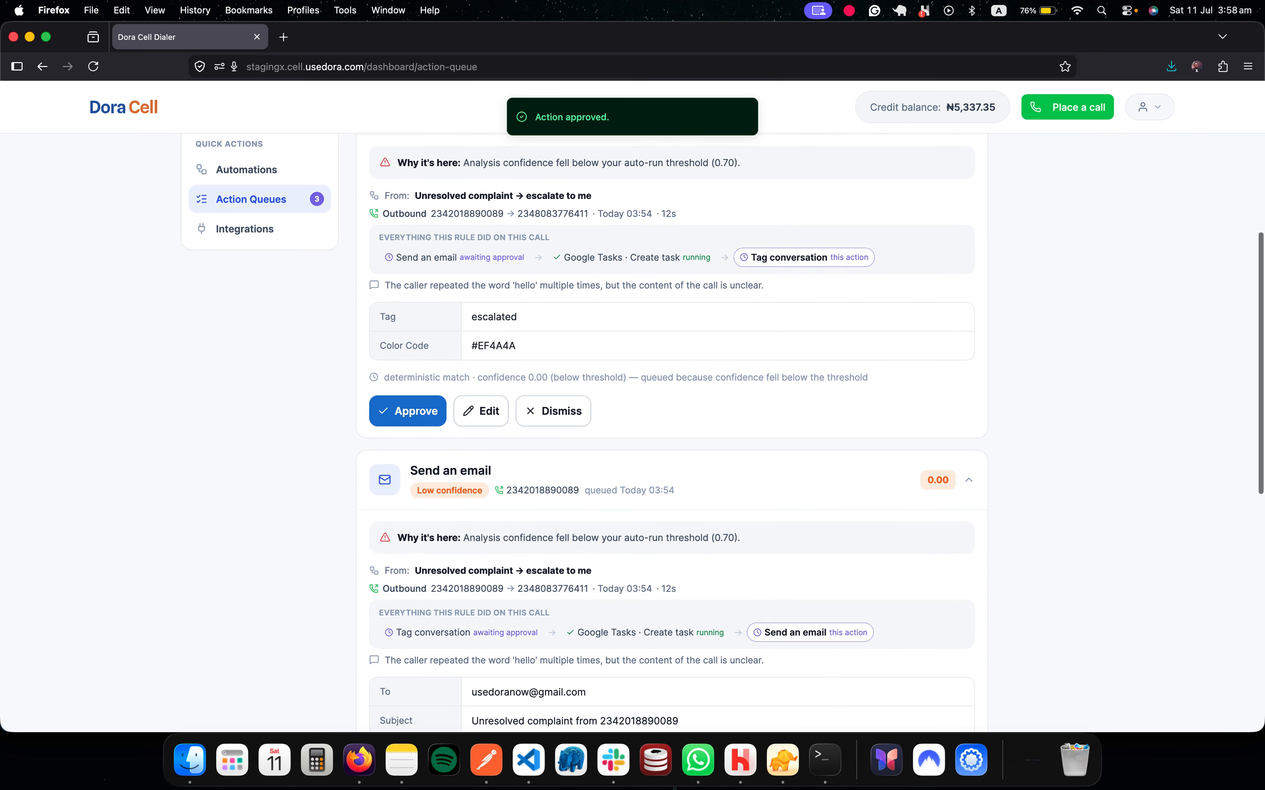
pyautogui.click(407, 412)
pyautogui.scroll(1, 416, 411)
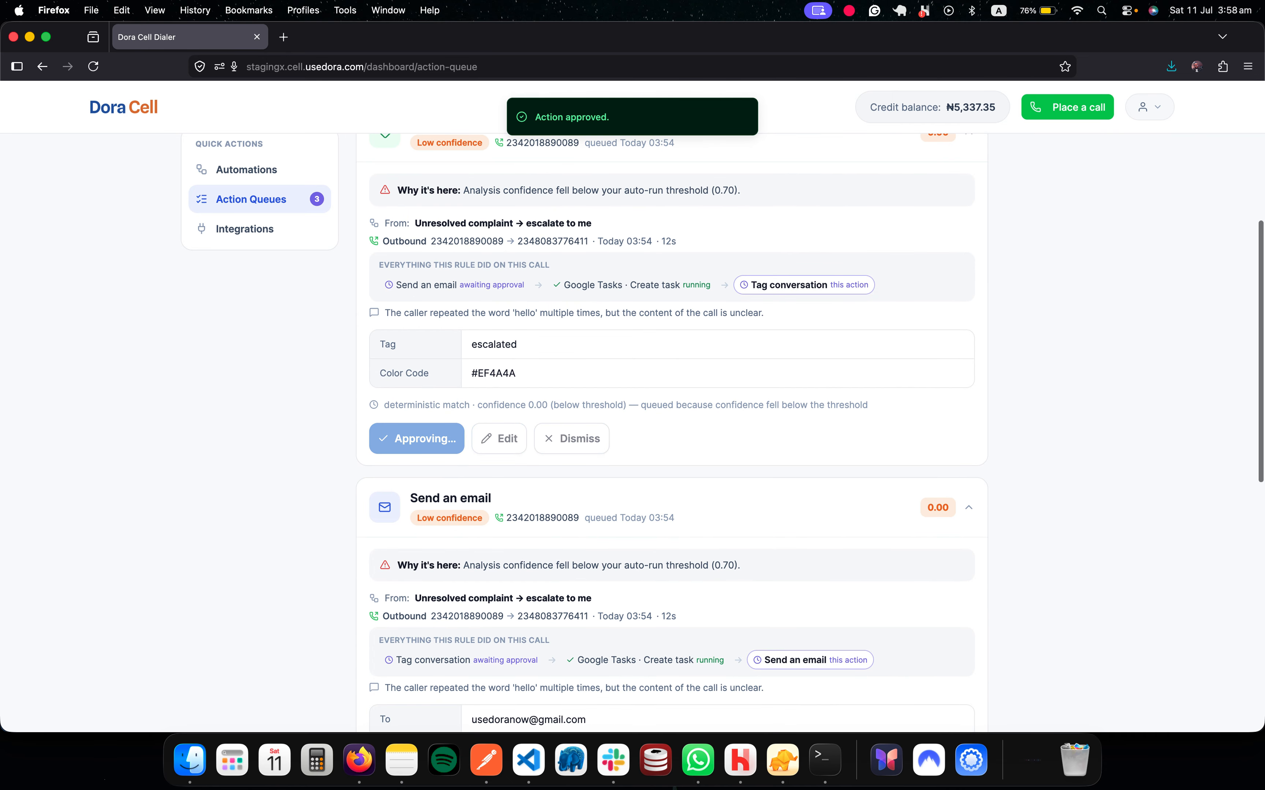
pyautogui.scroll(5, 416, 411)
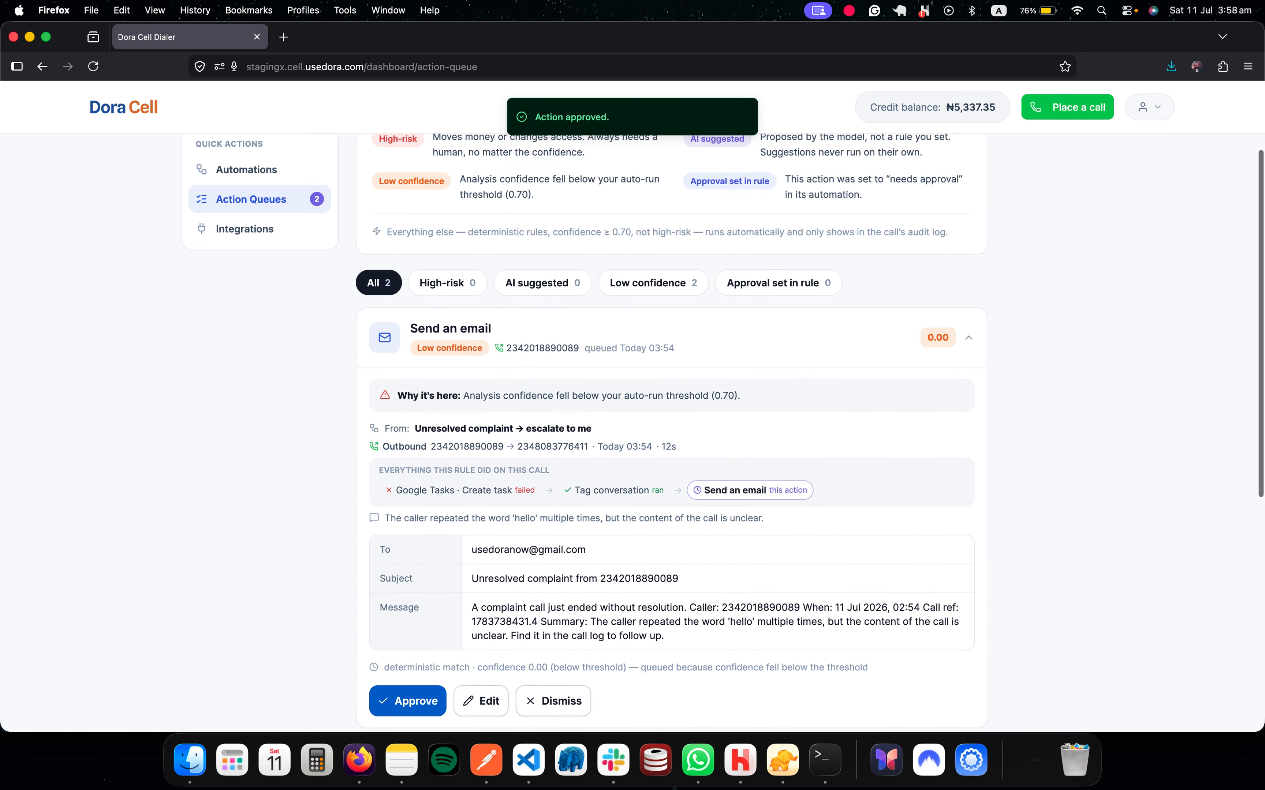
pyautogui.click(956, 165)
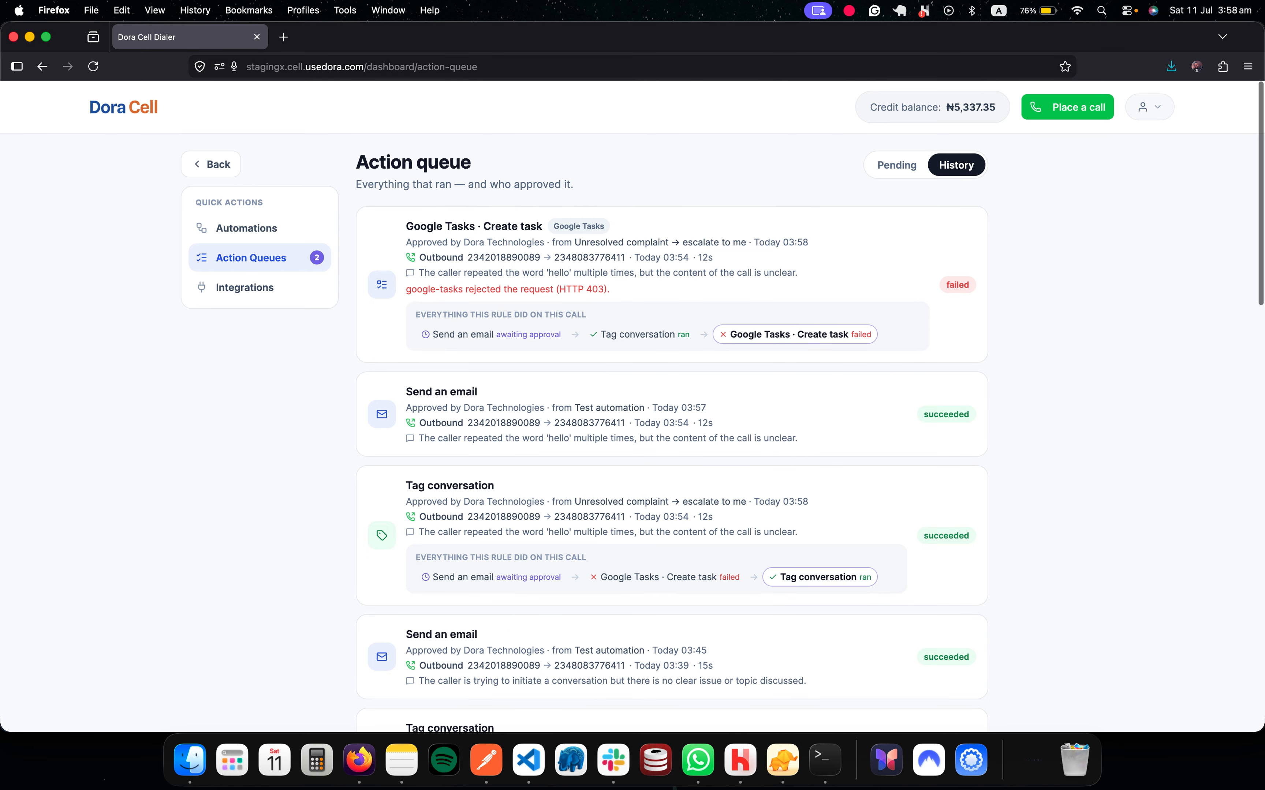
# Step: Return to the dashboard and open the account menu, now showing 2 queued actions
pyautogui.scroll(-5, 672, 407)
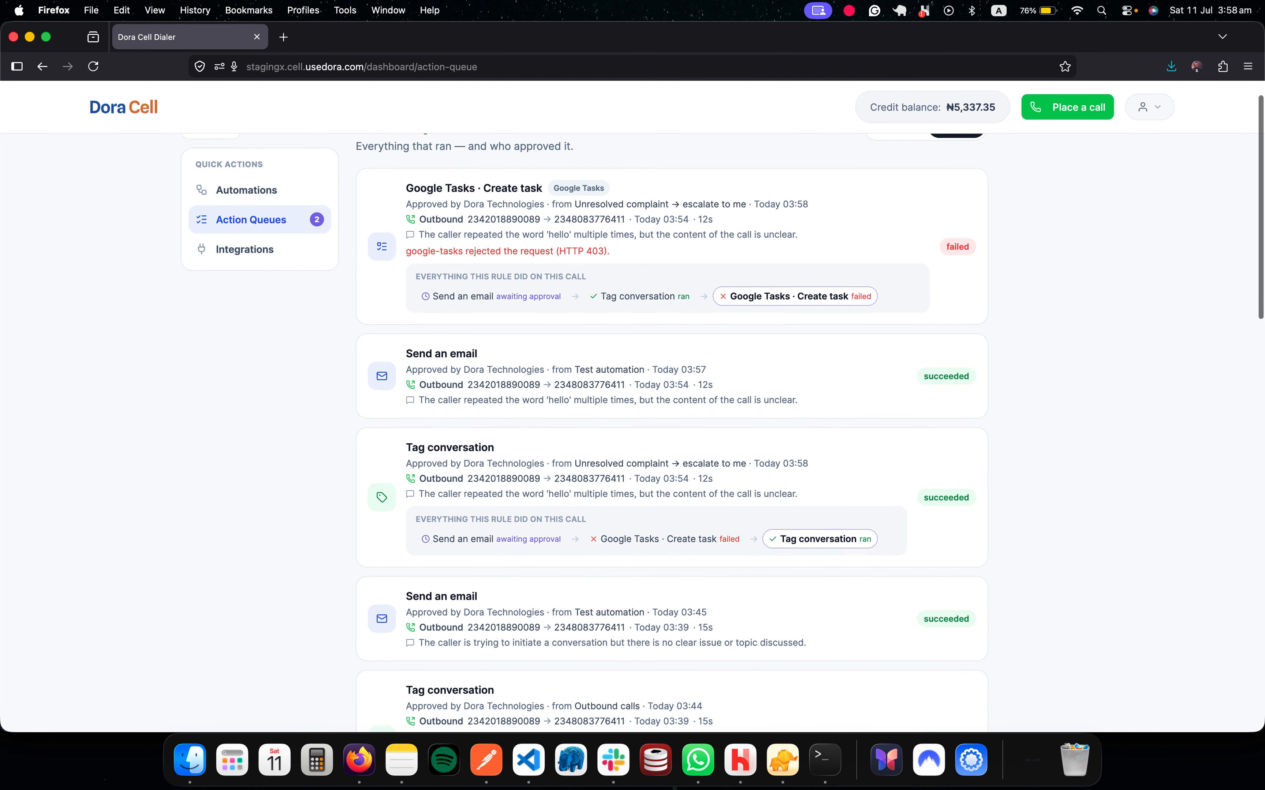
pyautogui.scroll(4, 672, 408)
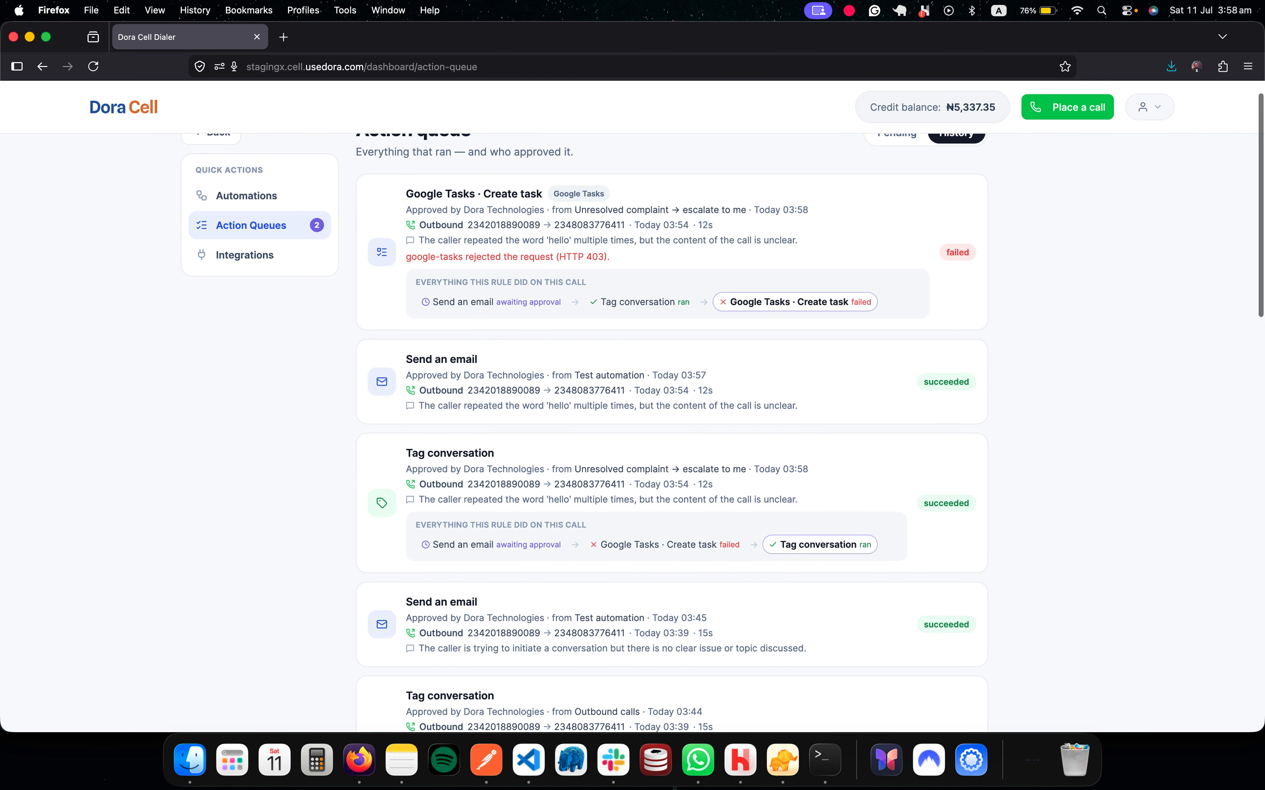
pyautogui.scroll(1, 671, 408)
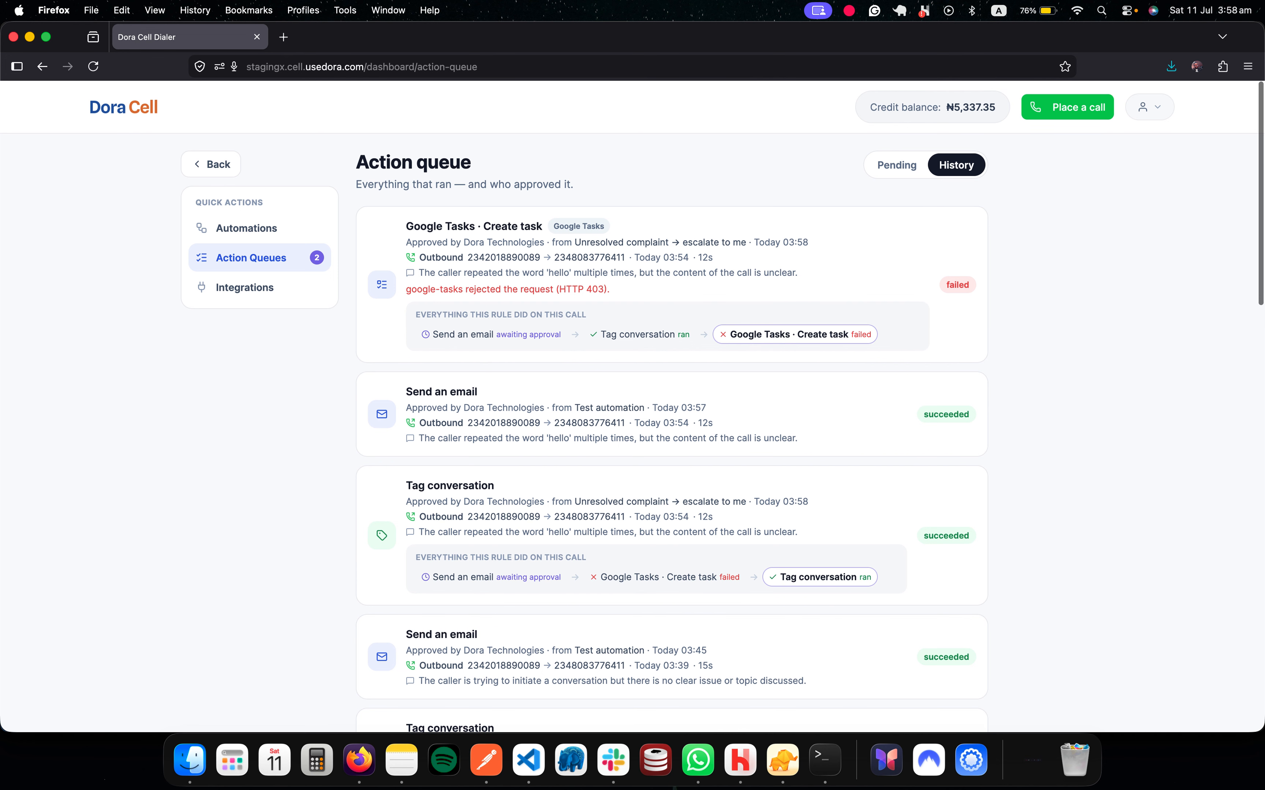
pyautogui.click(211, 164)
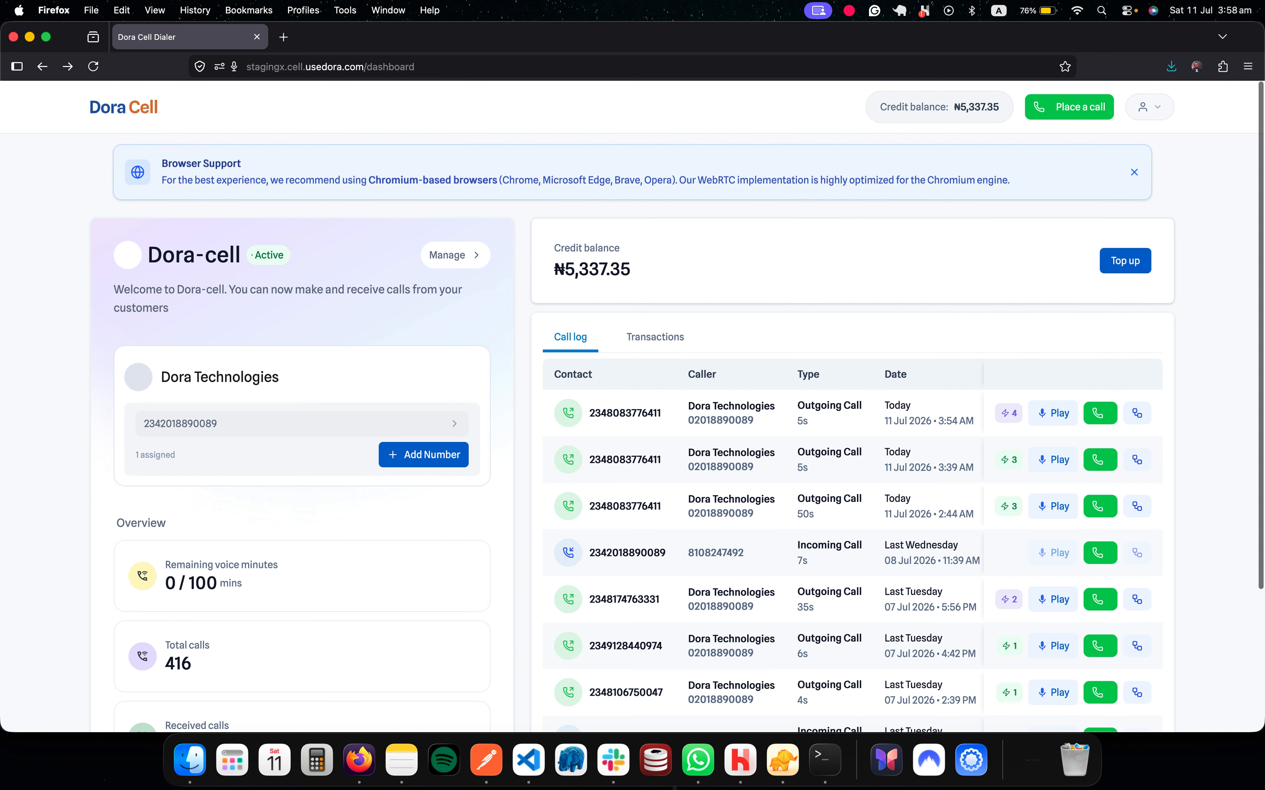
pyautogui.click(1149, 107)
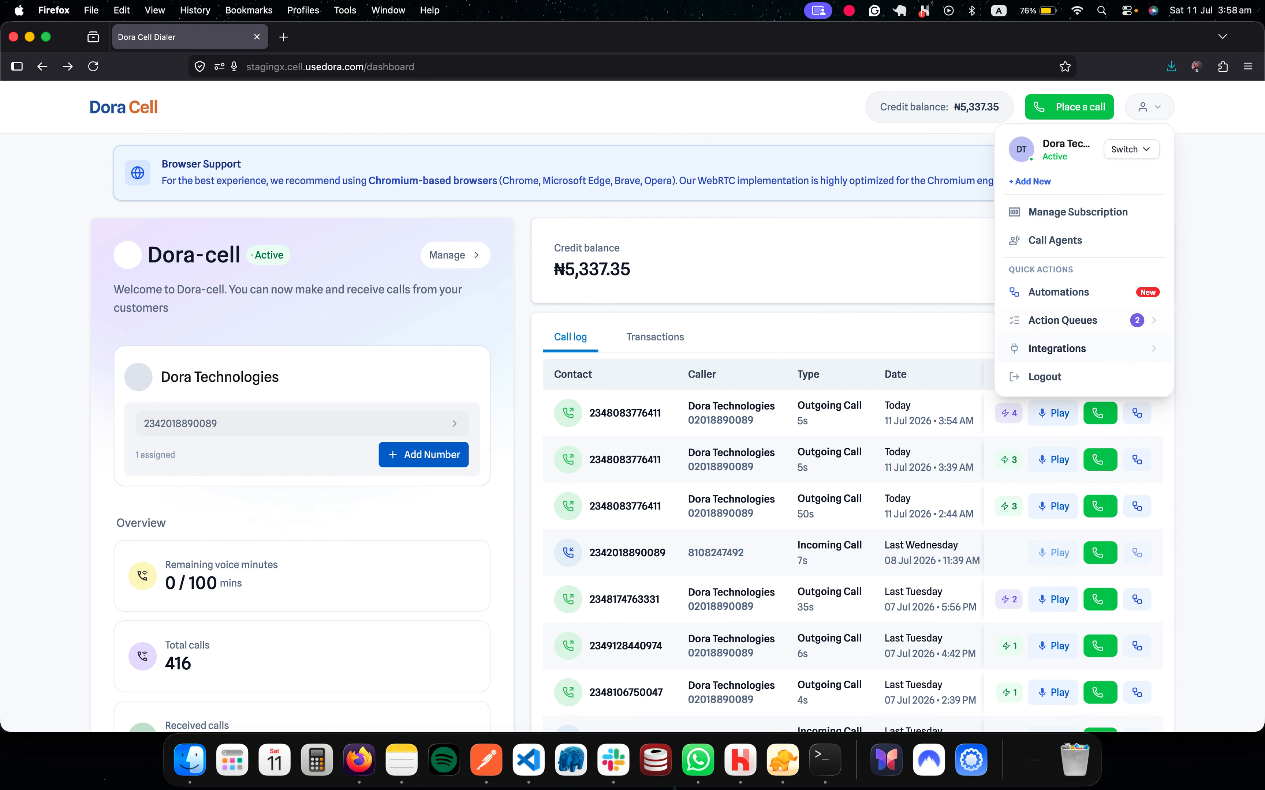
pyautogui.click(1051, 349)
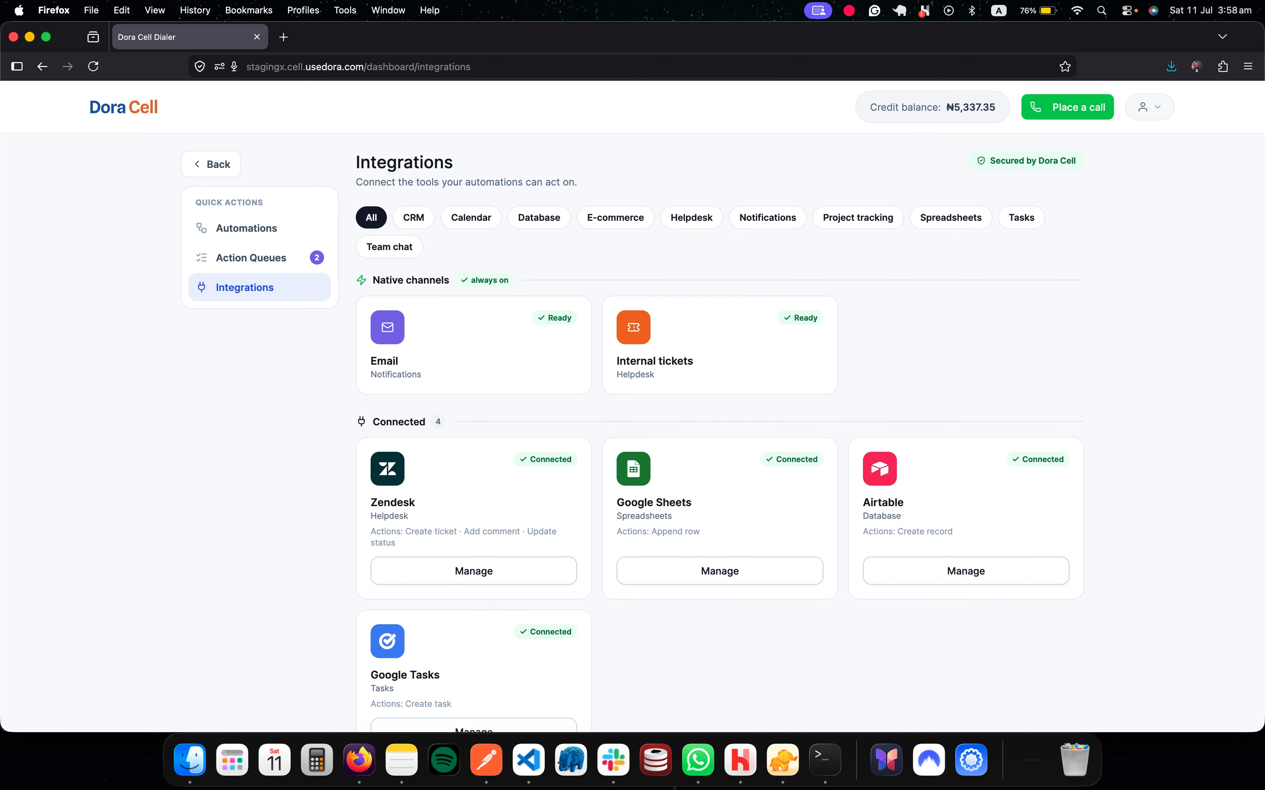
pyautogui.scroll(-5, 723, 415)
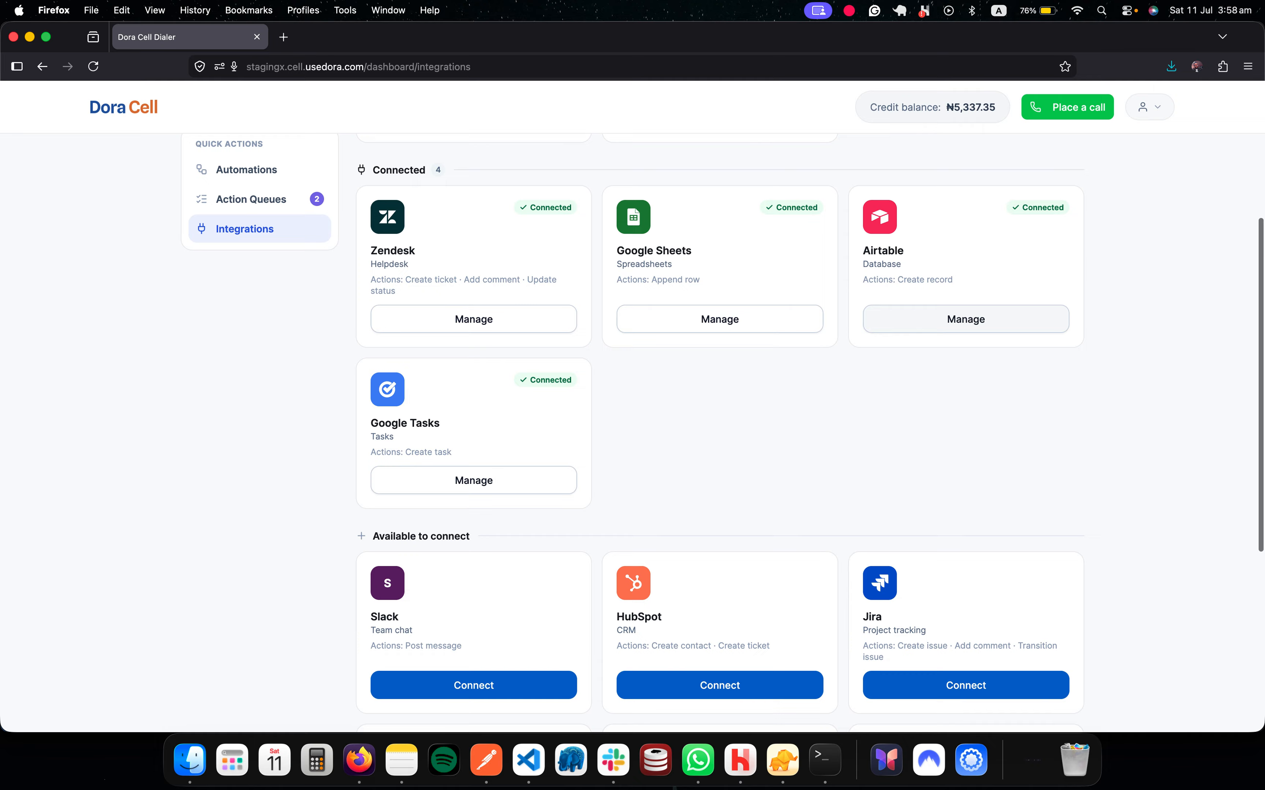
pyautogui.scroll(-3, 966, 319)
pyautogui.scroll(-3, 720, 433)
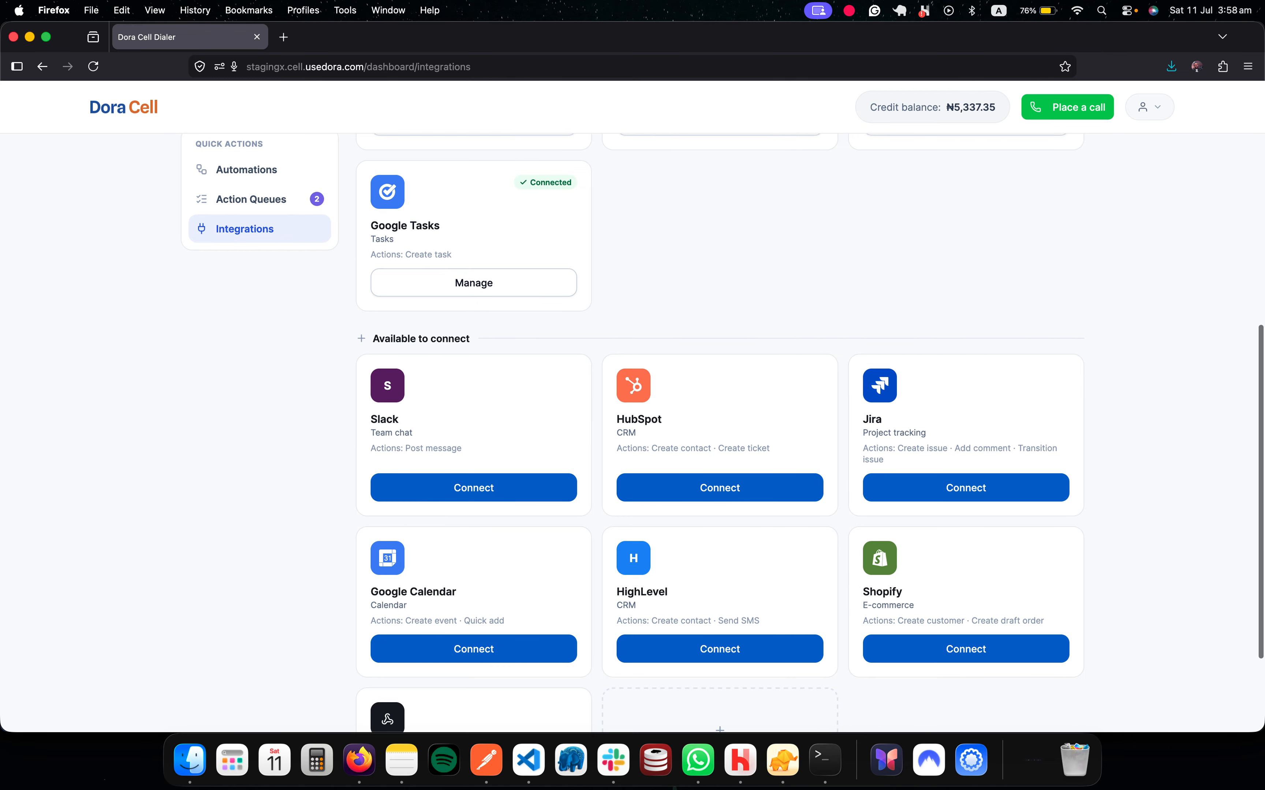
pyautogui.scroll(10, 720, 433)
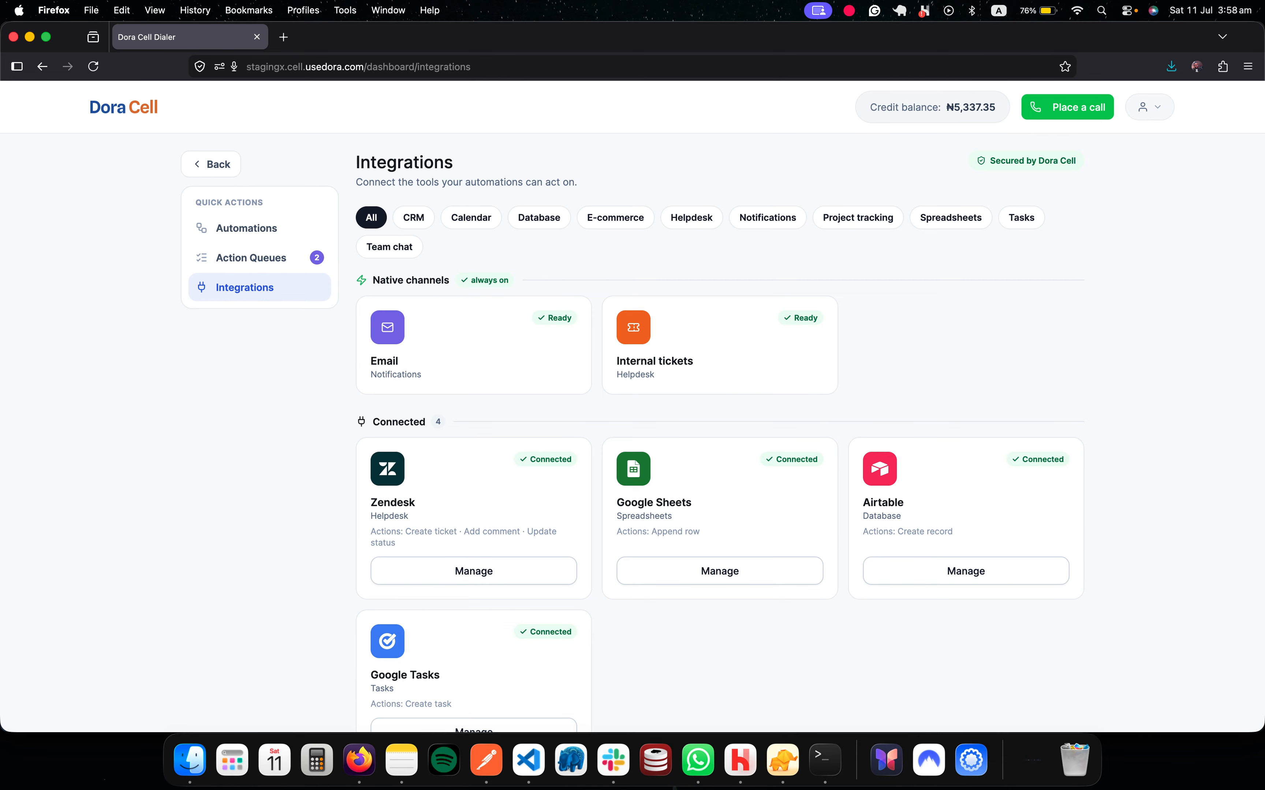
pyautogui.press('super+Left')
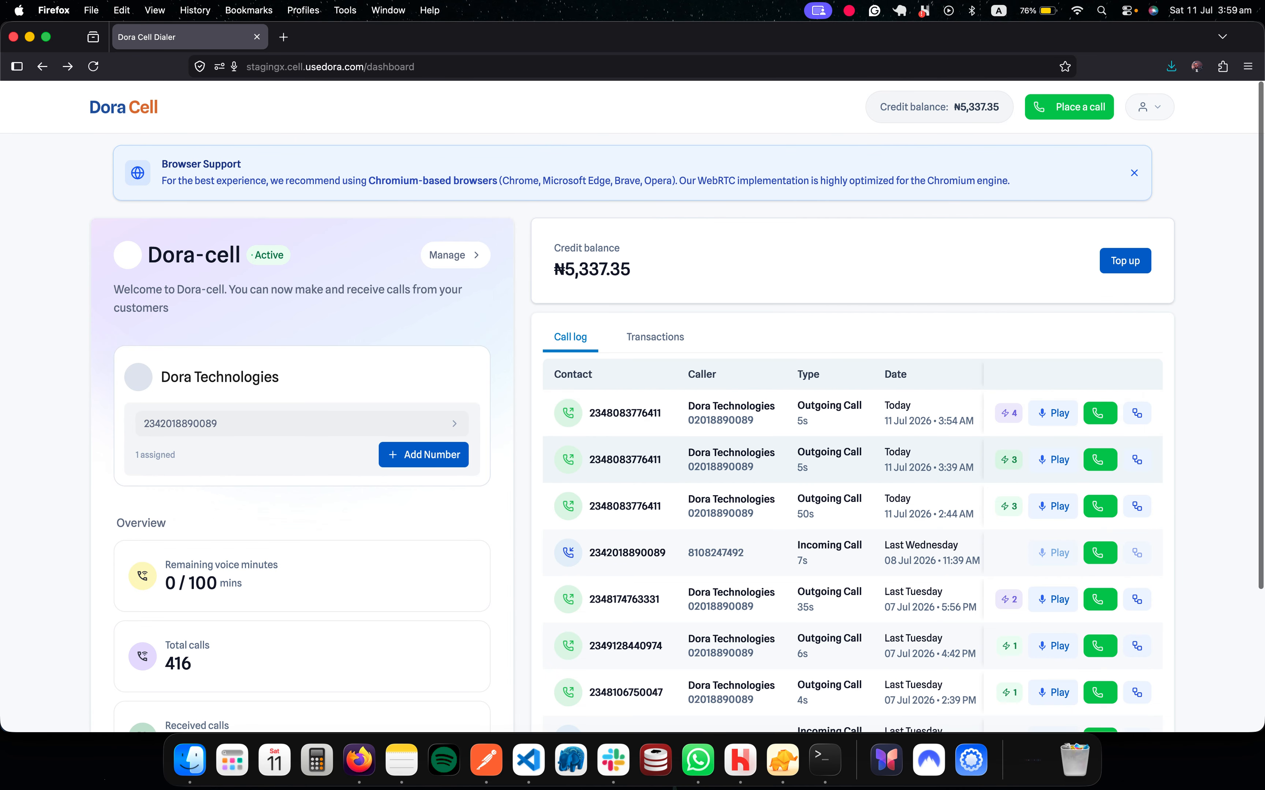
pyautogui.click(1008, 460)
pyautogui.click(1008, 459)
pyautogui.click(1008, 413)
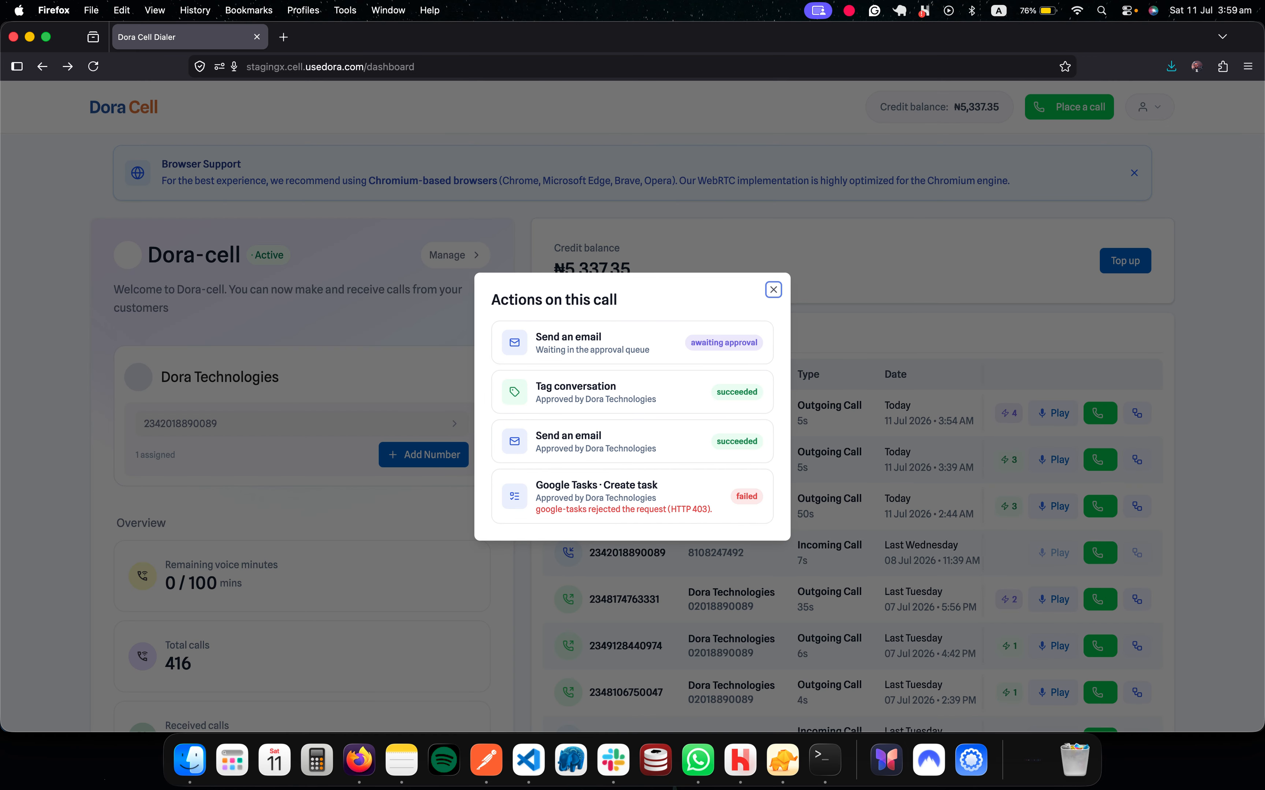
pyautogui.click(632, 418)
pyautogui.click(773, 290)
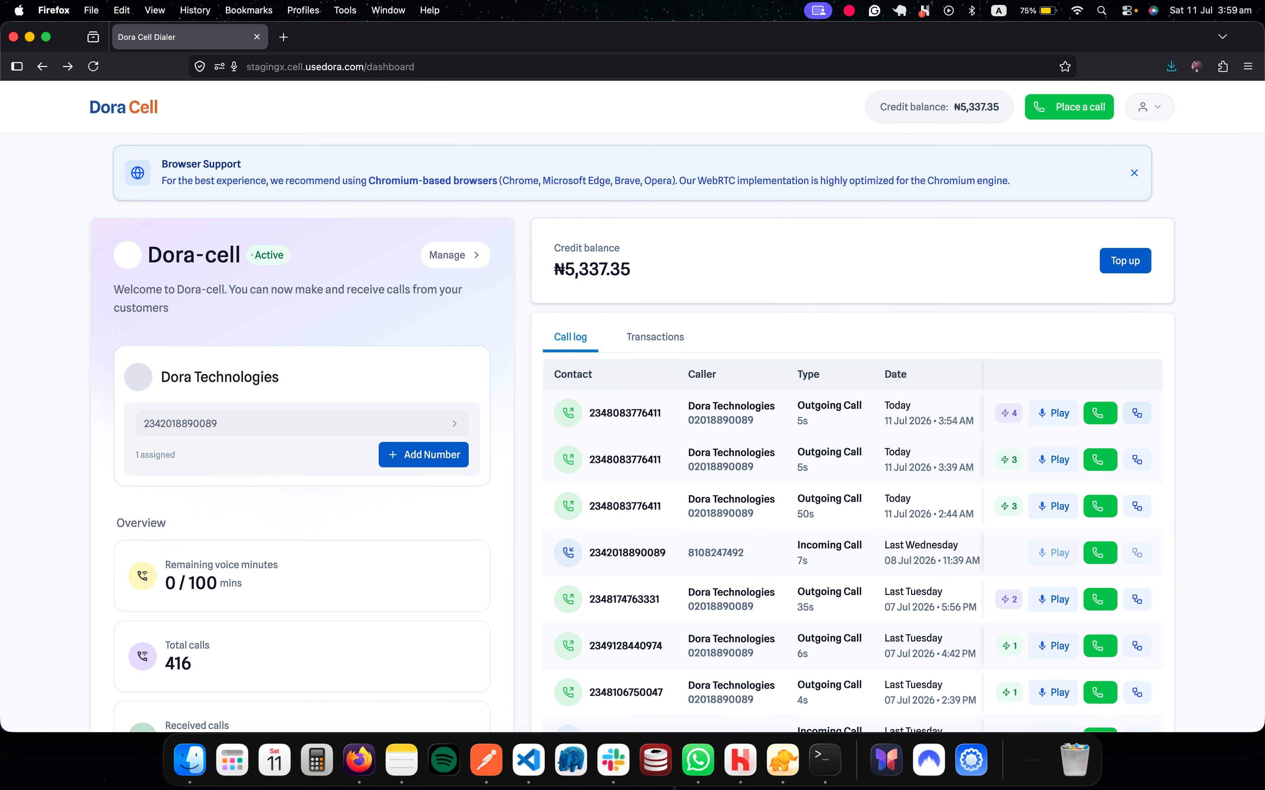
pyautogui.click(1137, 414)
pyautogui.hscroll(2, 633, 408)
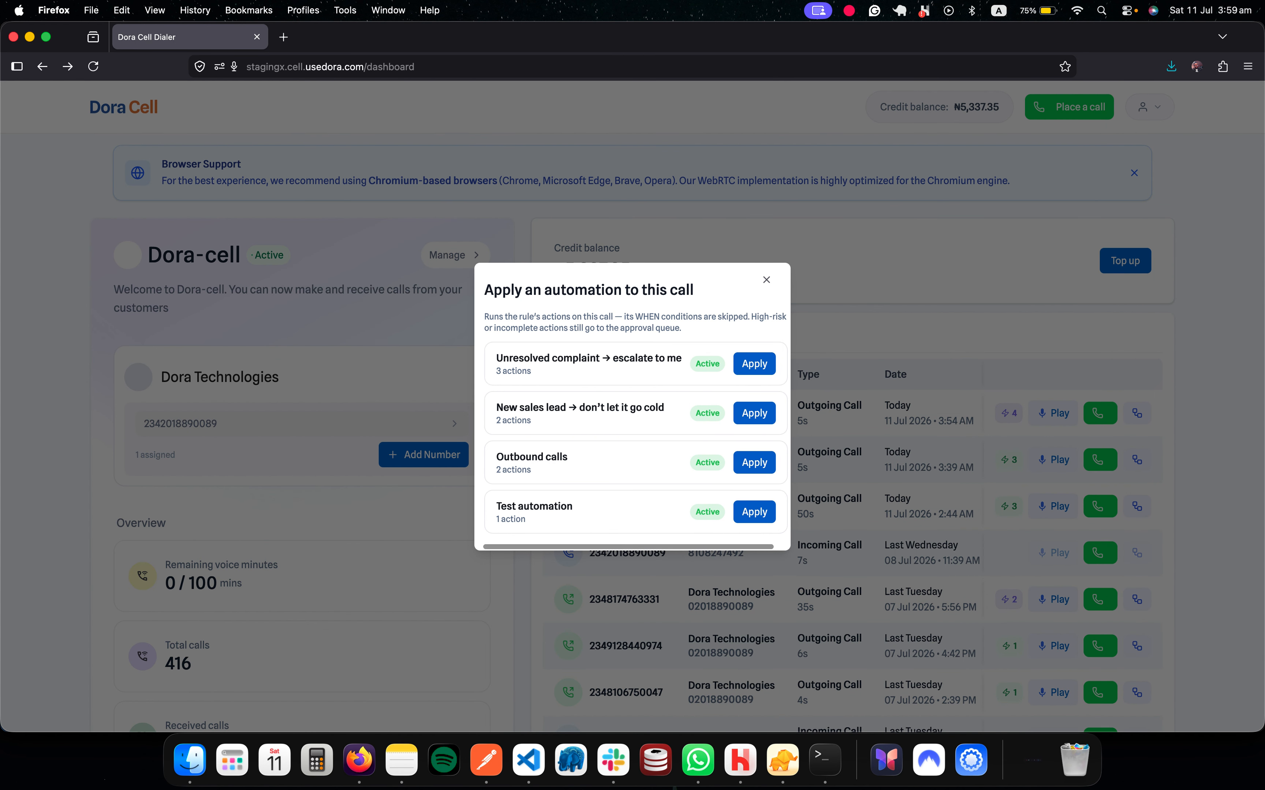
pyautogui.hscroll(-2, 632, 408)
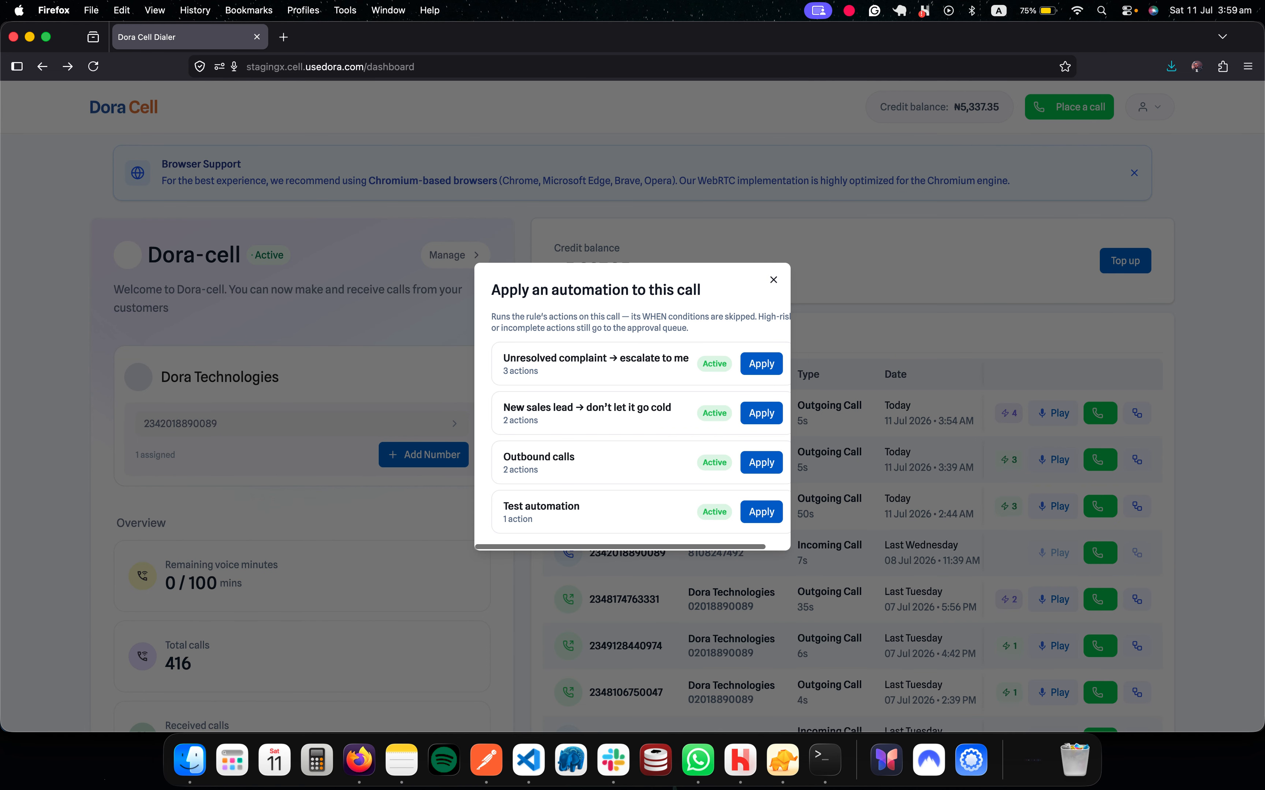
pyautogui.click(774, 280)
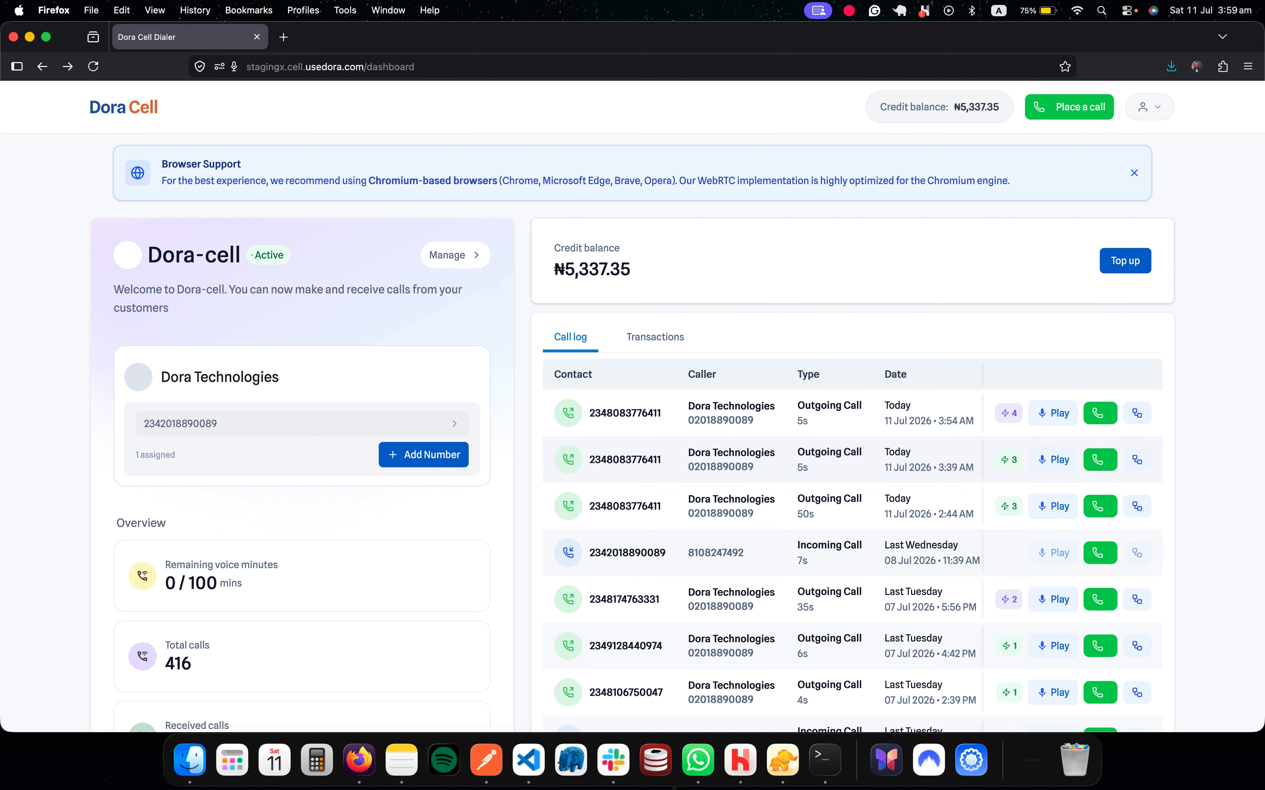
pyautogui.click(971, 761)
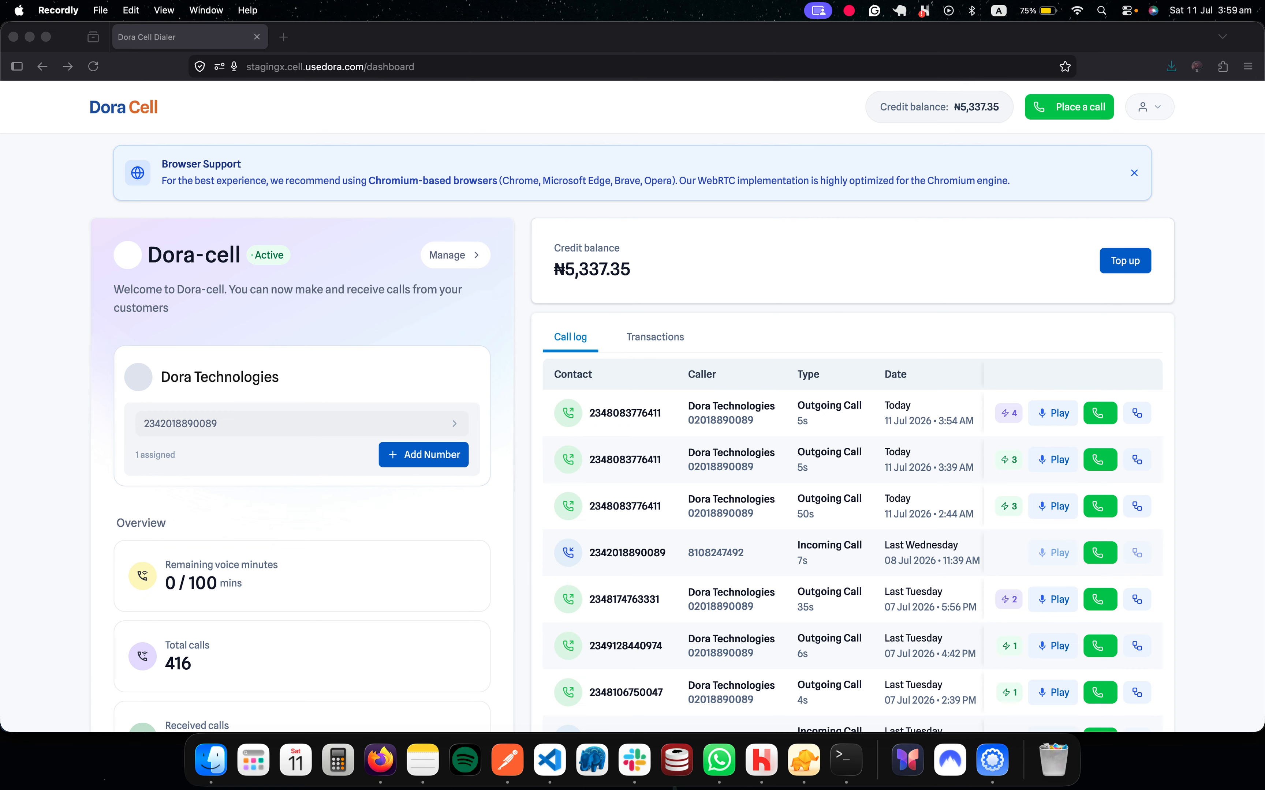